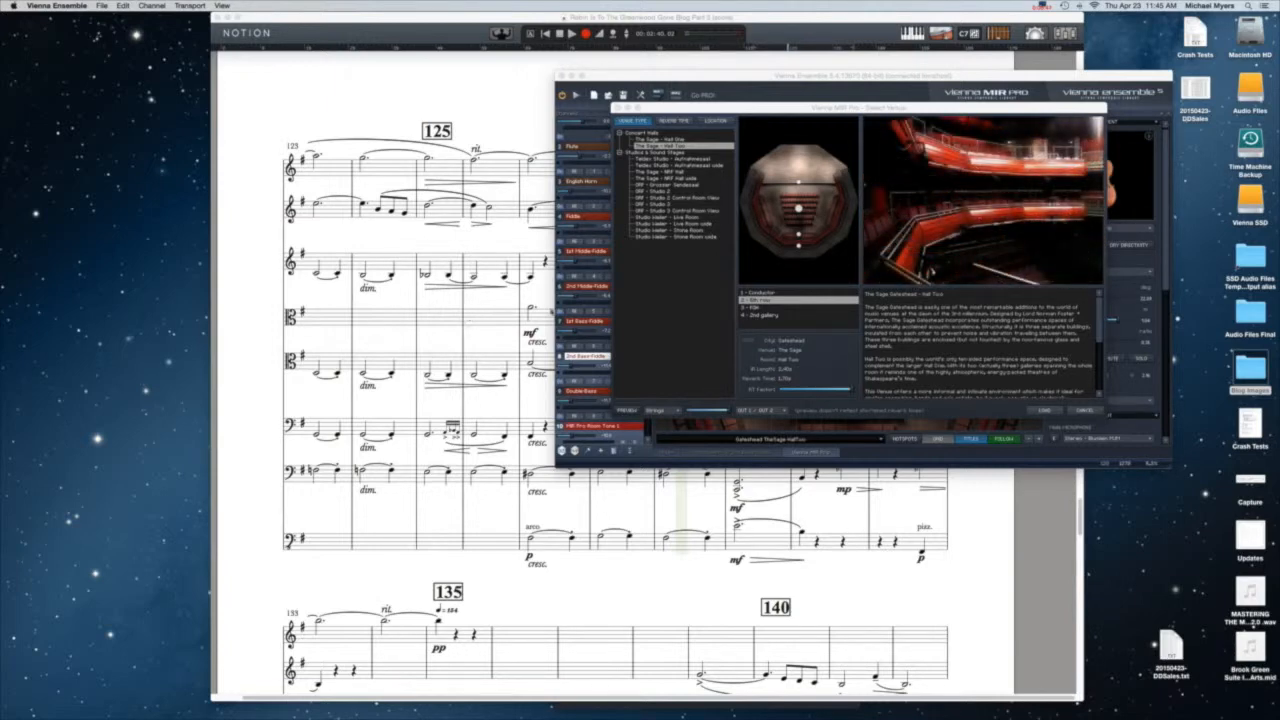
# - Close the venue selection, switch to the mixer view and open the ValhallaRoom reverb on the master bus
pyautogui.press('Escape')
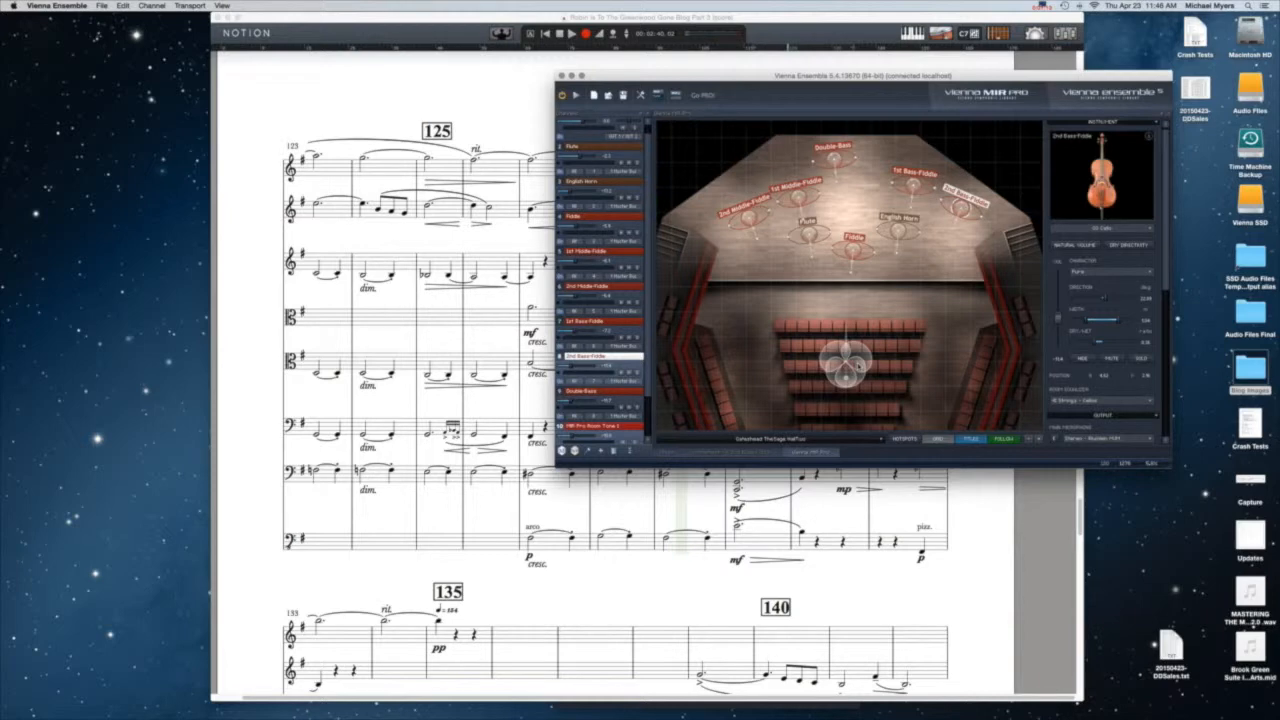
pyautogui.click(670, 453)
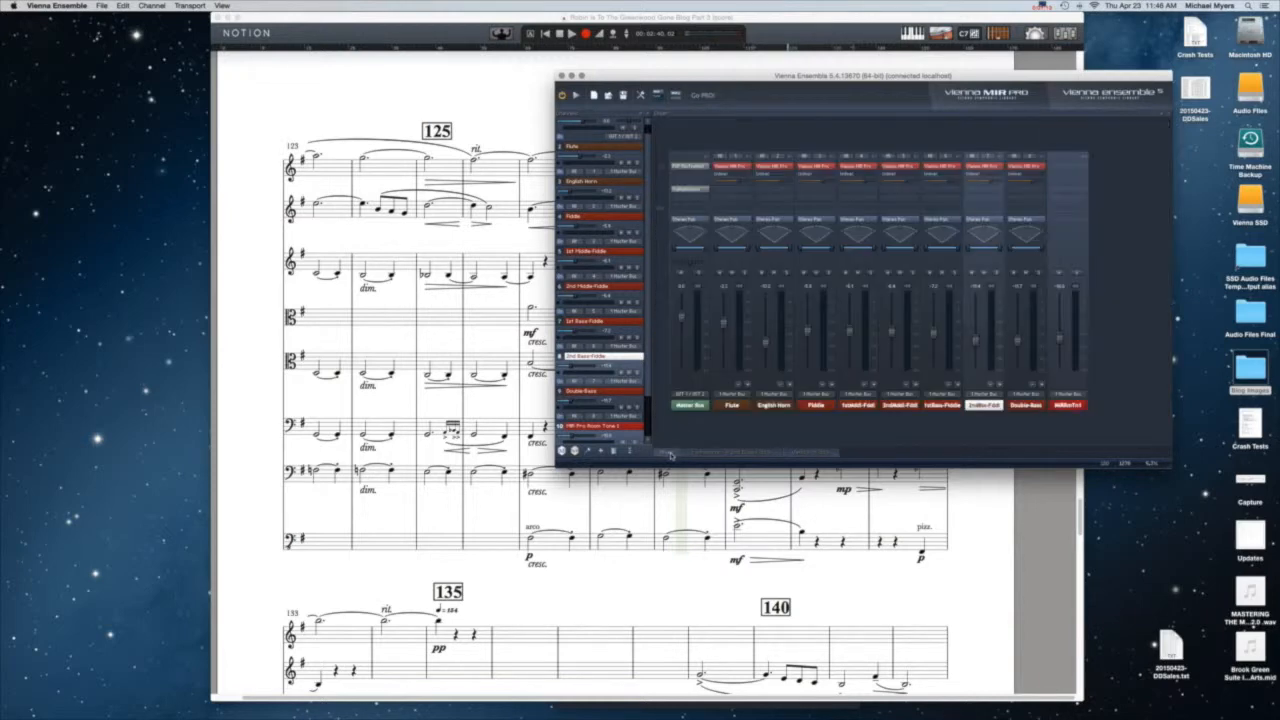
pyautogui.click(693, 190)
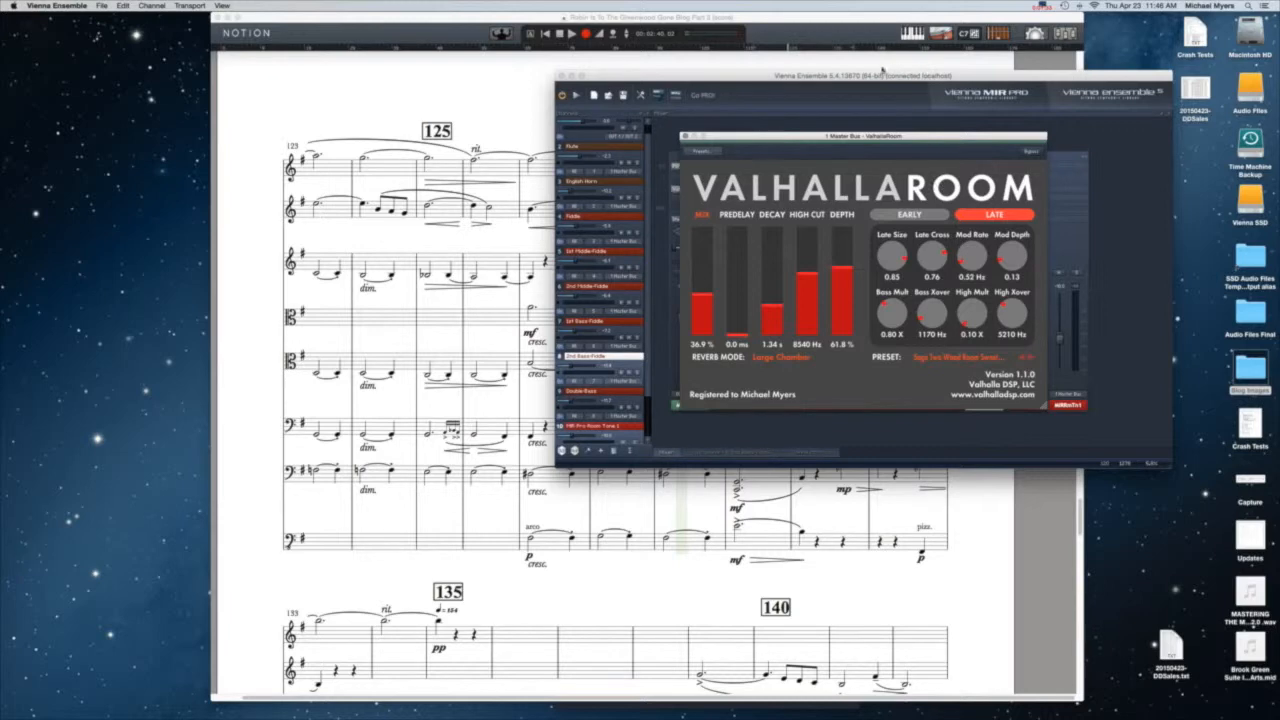
pyautogui.click(751, 77)
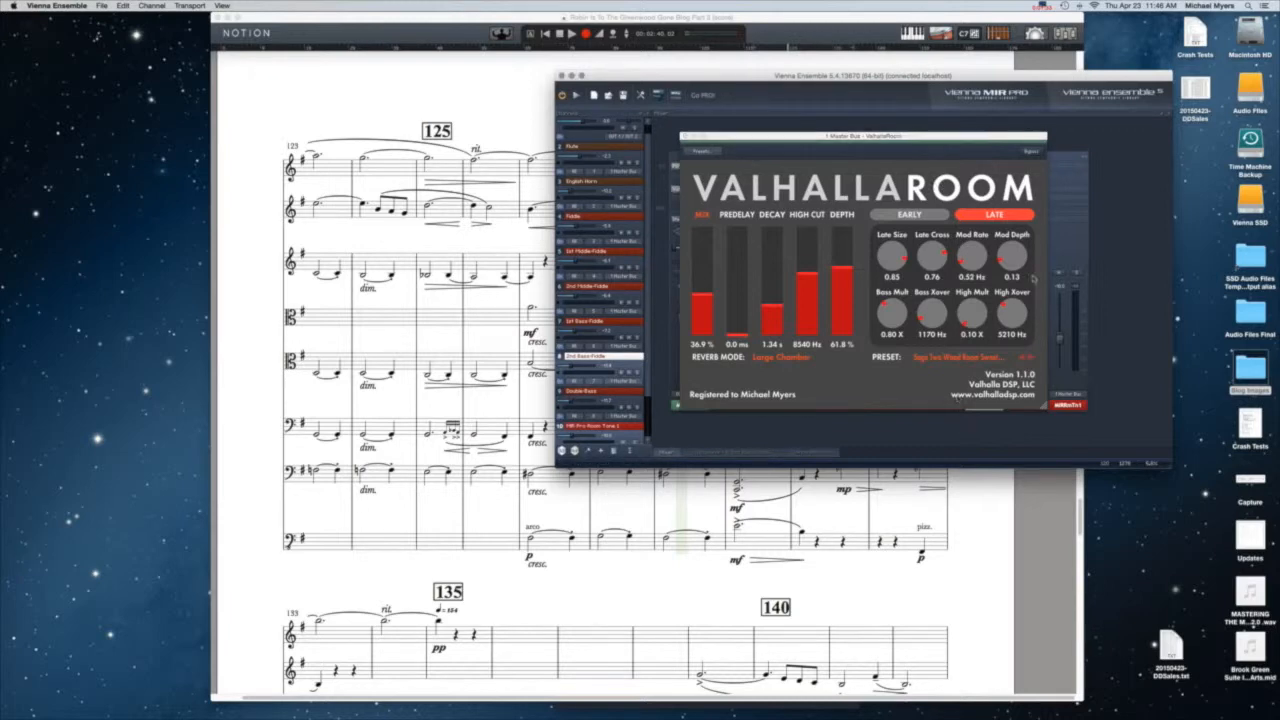
# - Close the ValhallaRoom reverb window and return to the MIR Pro stage view
pyautogui.click(686, 136)
pyautogui.click(809, 452)
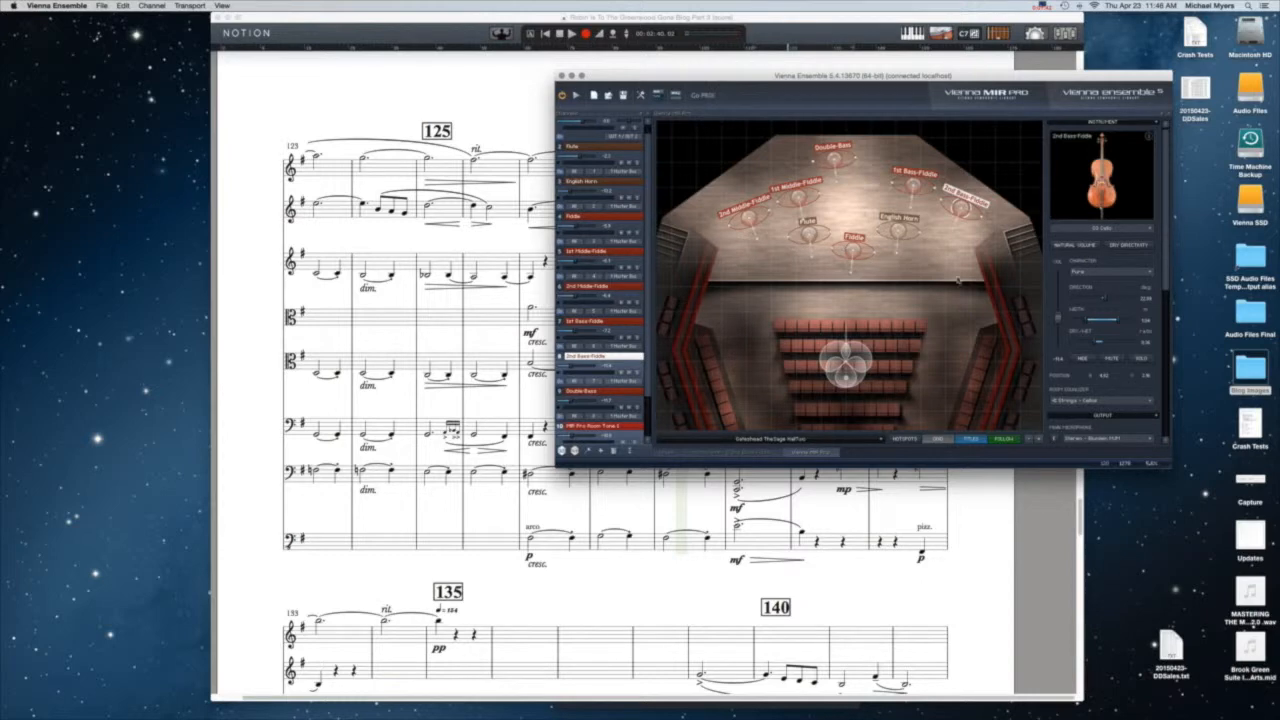
pyautogui.click(854, 442)
pyautogui.scroll(-2, 651, 290)
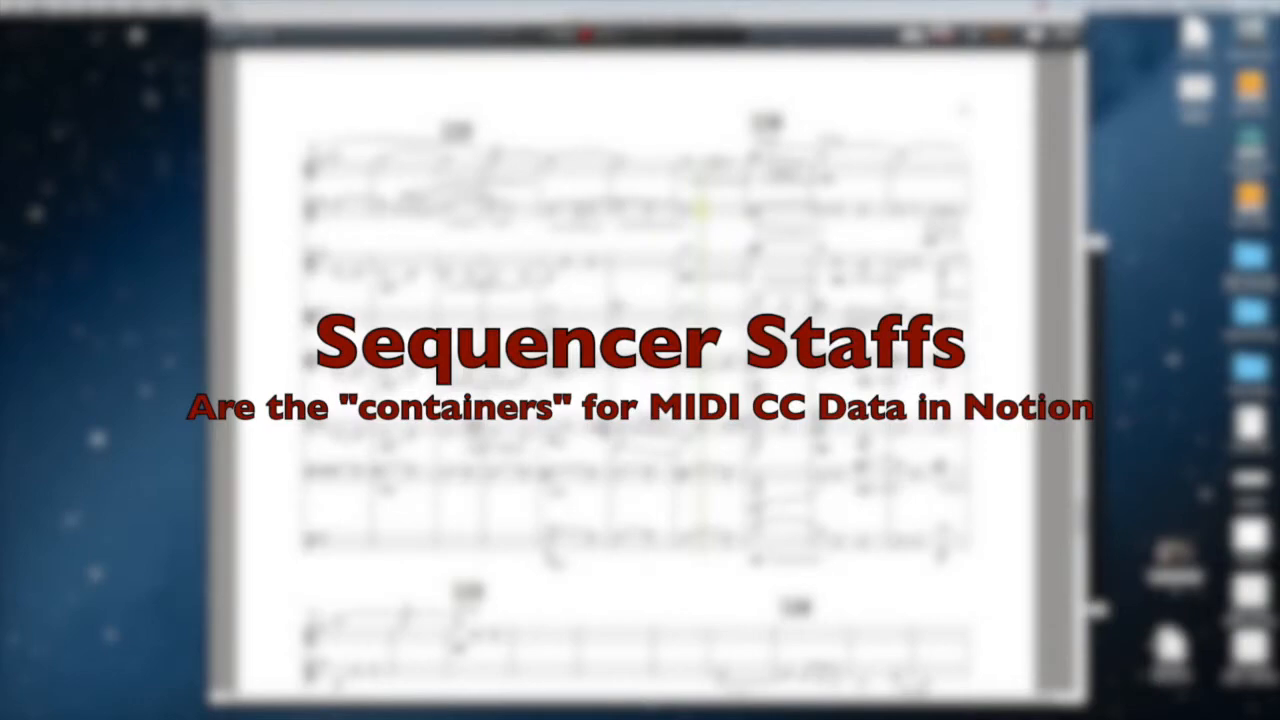
# - Enter Score Setup and insert a Special Basic Staff between the Flute and English Horn staves
pyautogui.click(1034, 35)
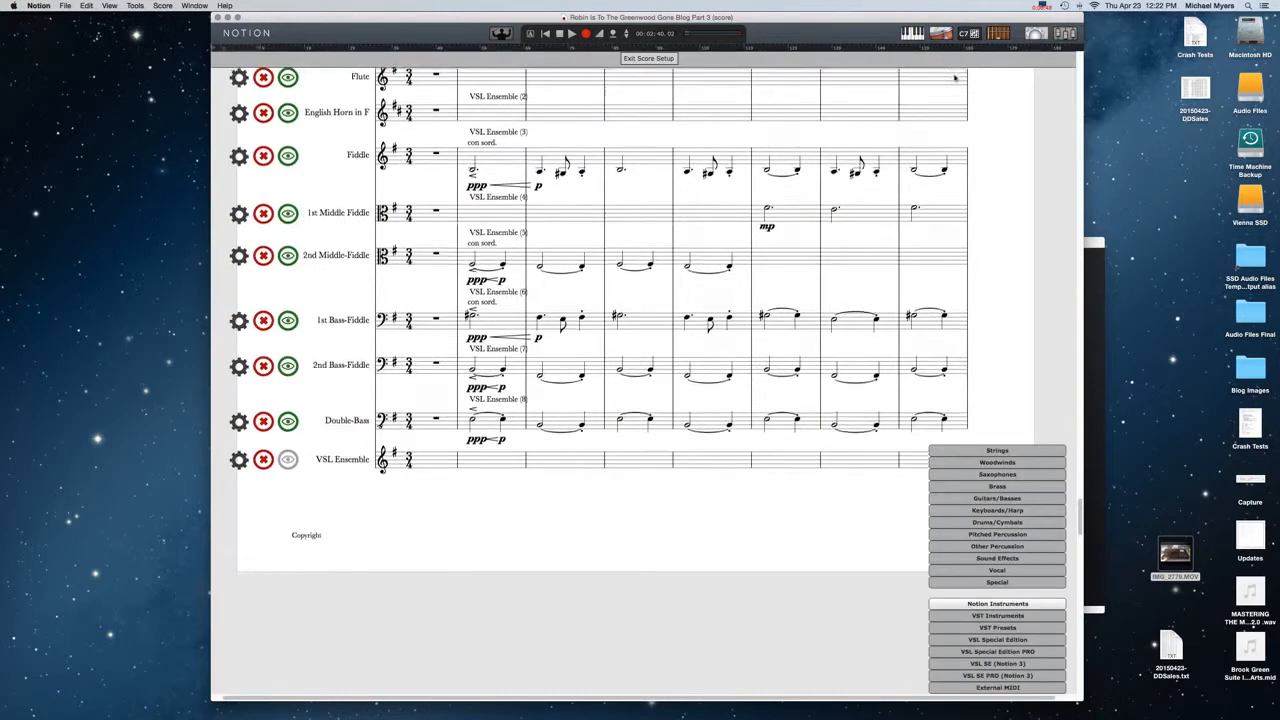
pyautogui.scroll(5, 548, 145)
pyautogui.scroll(-10, 548, 145)
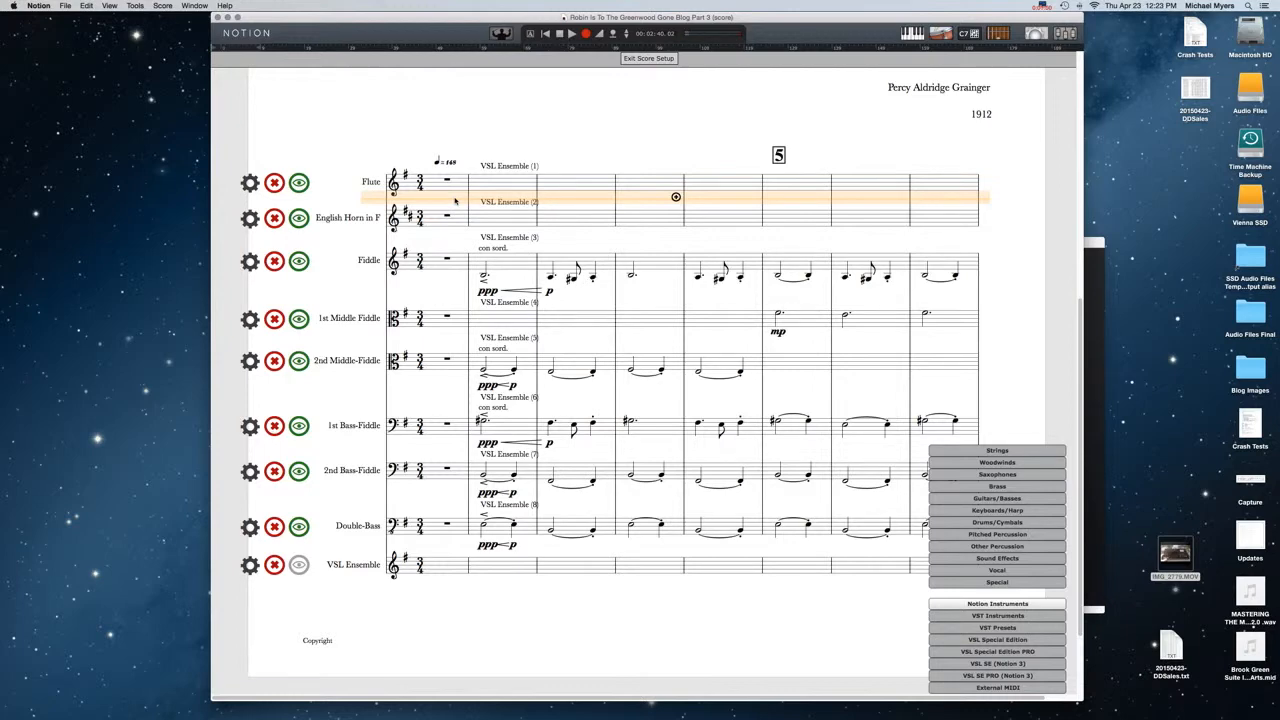
pyautogui.click(633, 201)
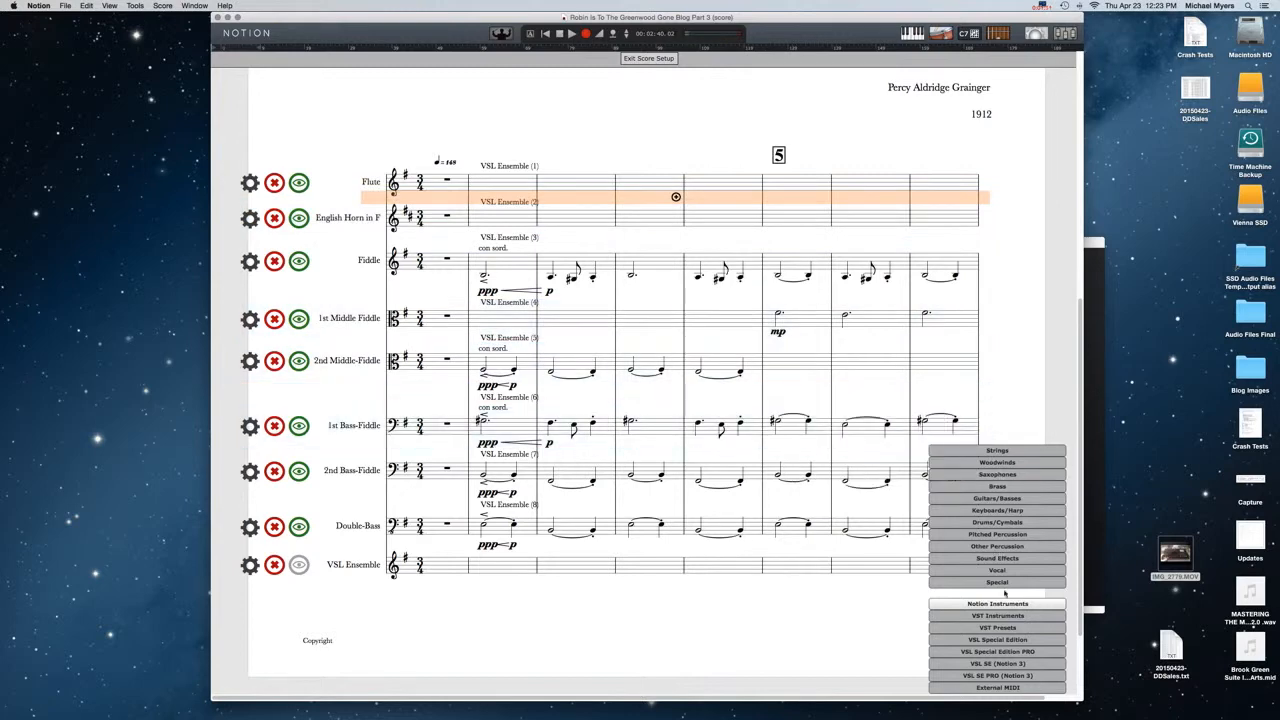
pyautogui.moveTo(1003, 588)
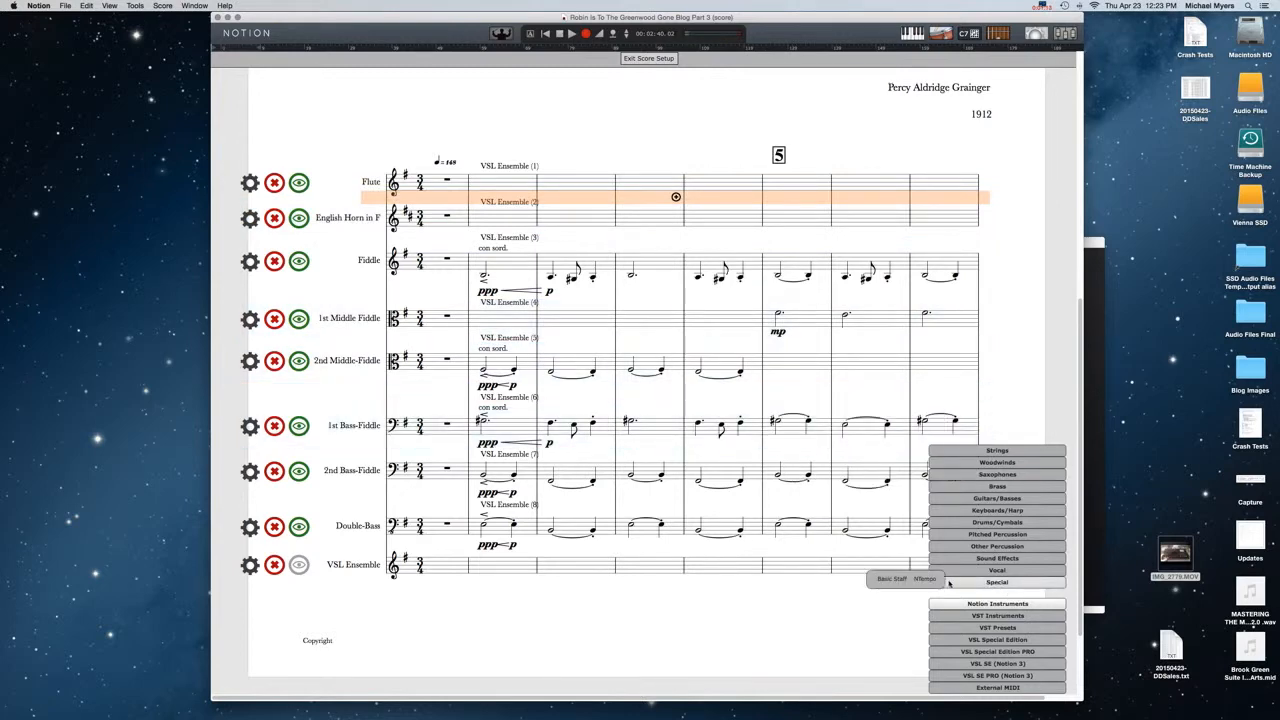
pyautogui.click(899, 581)
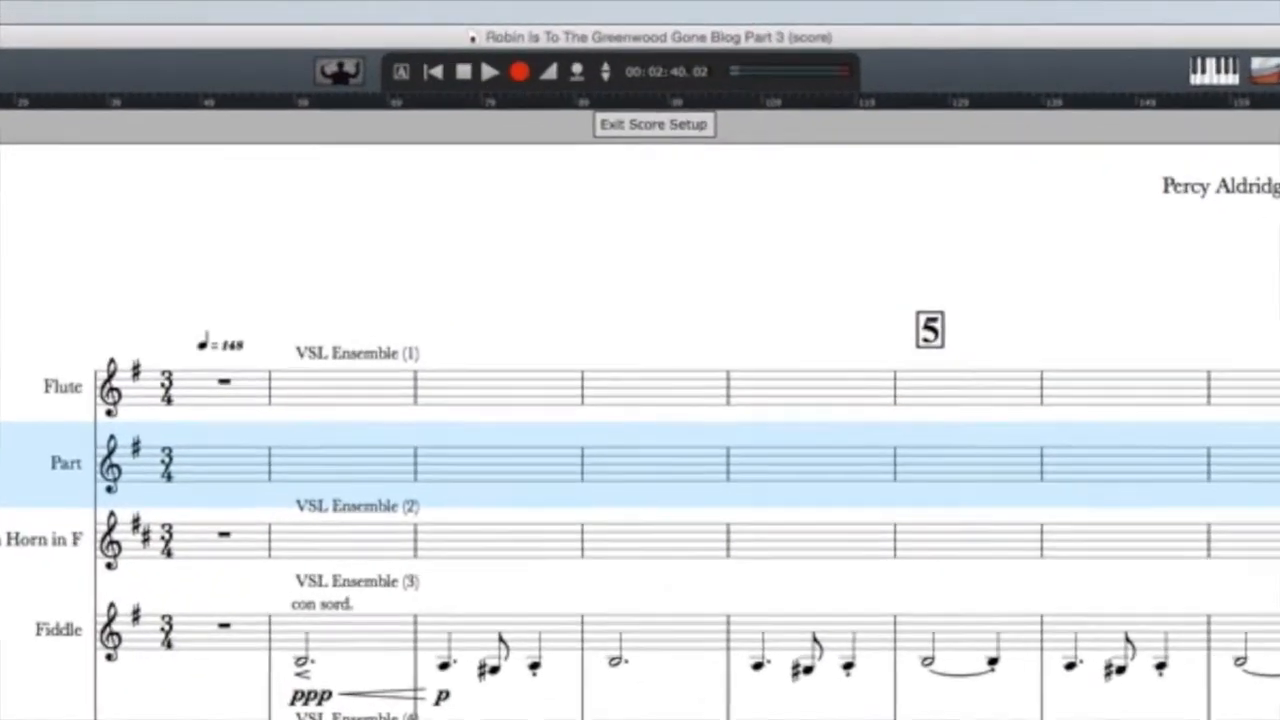
# - Open the new staff's settings and name the part "Flute EXP" with the abbreviation "Fl EXP"
pyautogui.click(2, 360)
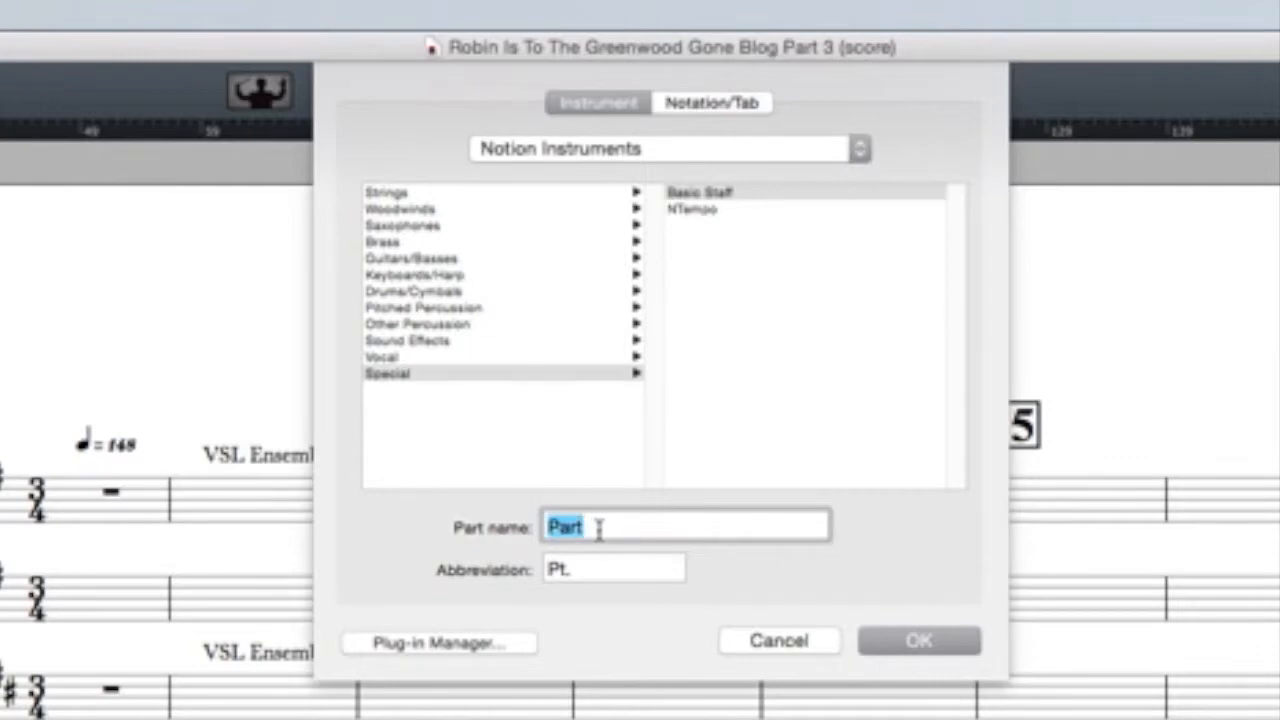
pyautogui.write('Flute EXP')
pyautogui.click(588, 570)
pyautogui.doubleClick(588, 570)
pyautogui.write('Fl EXP')
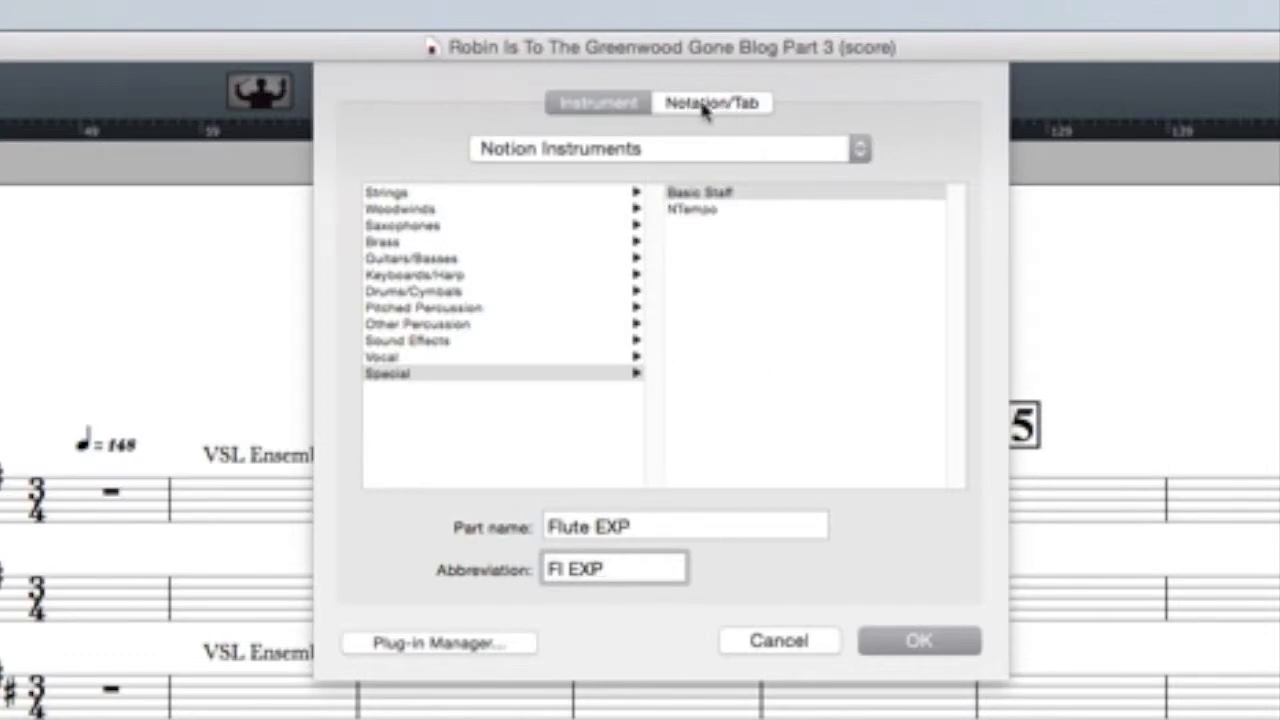
# - Make the Flute EXP part a Single-line Staff, enable Sequencer Staff and confirm the part settings
pyautogui.click(738, 108)
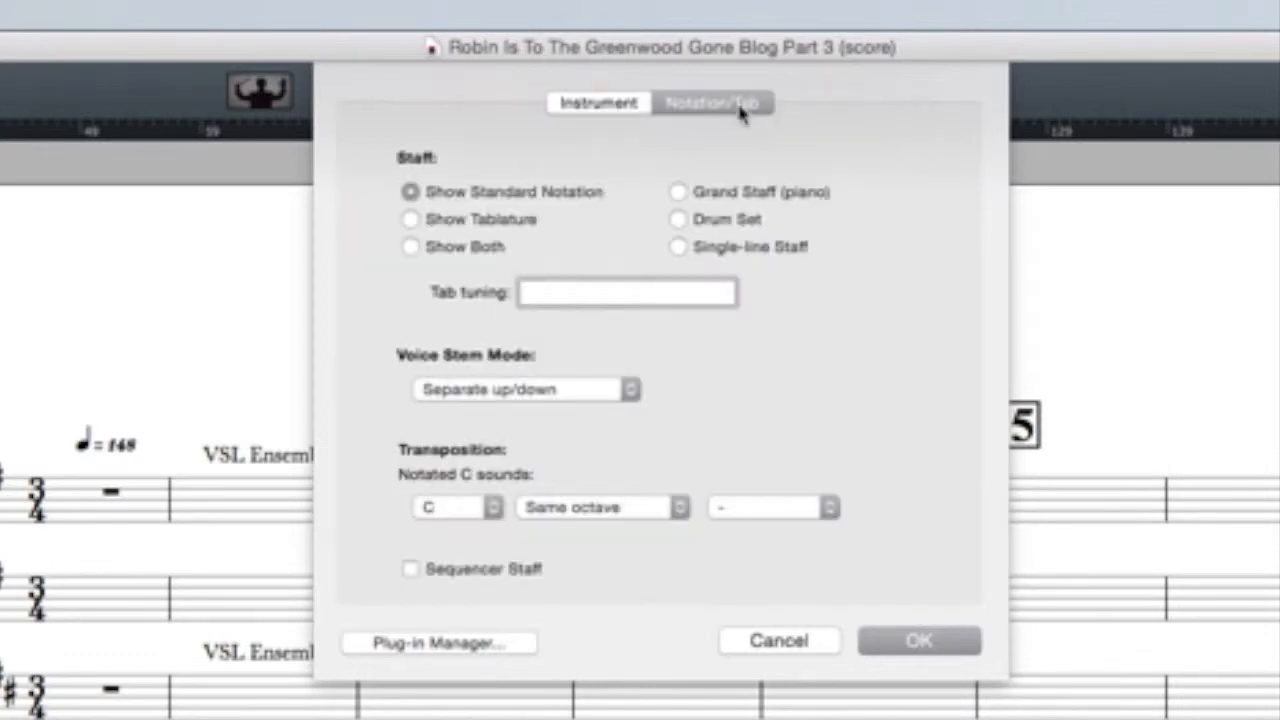
pyautogui.click(679, 247)
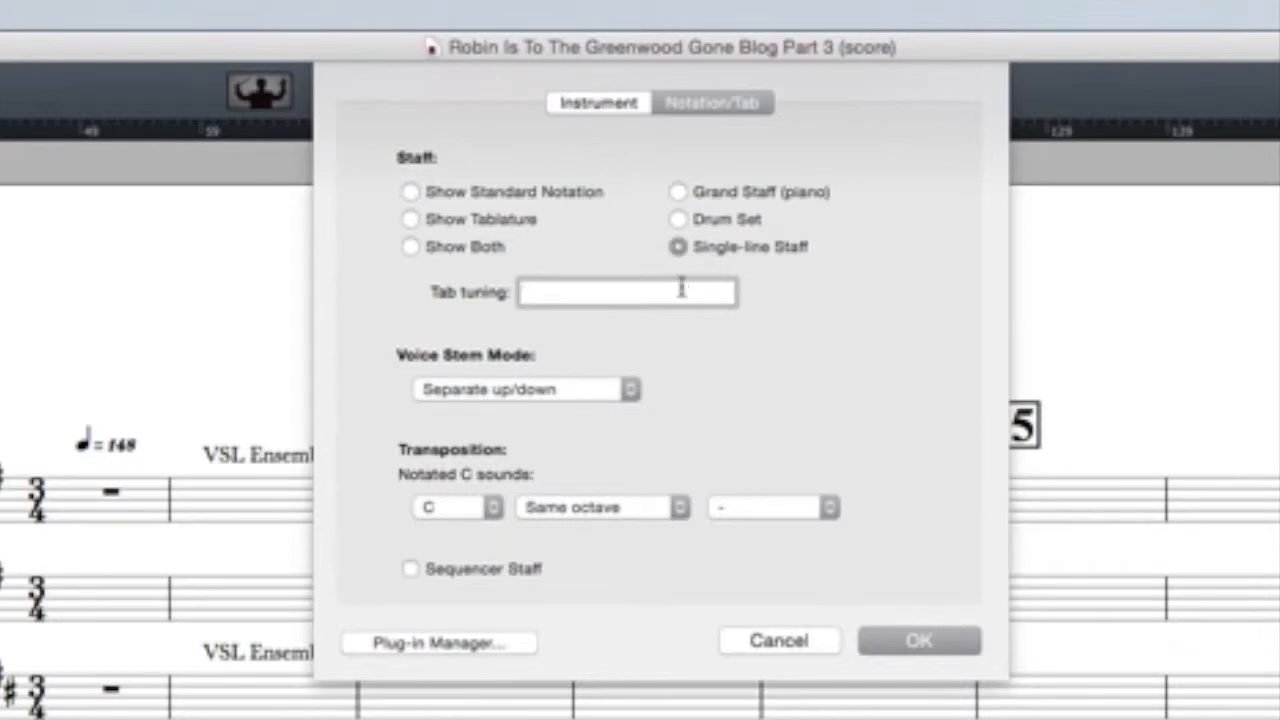
pyautogui.click(410, 568)
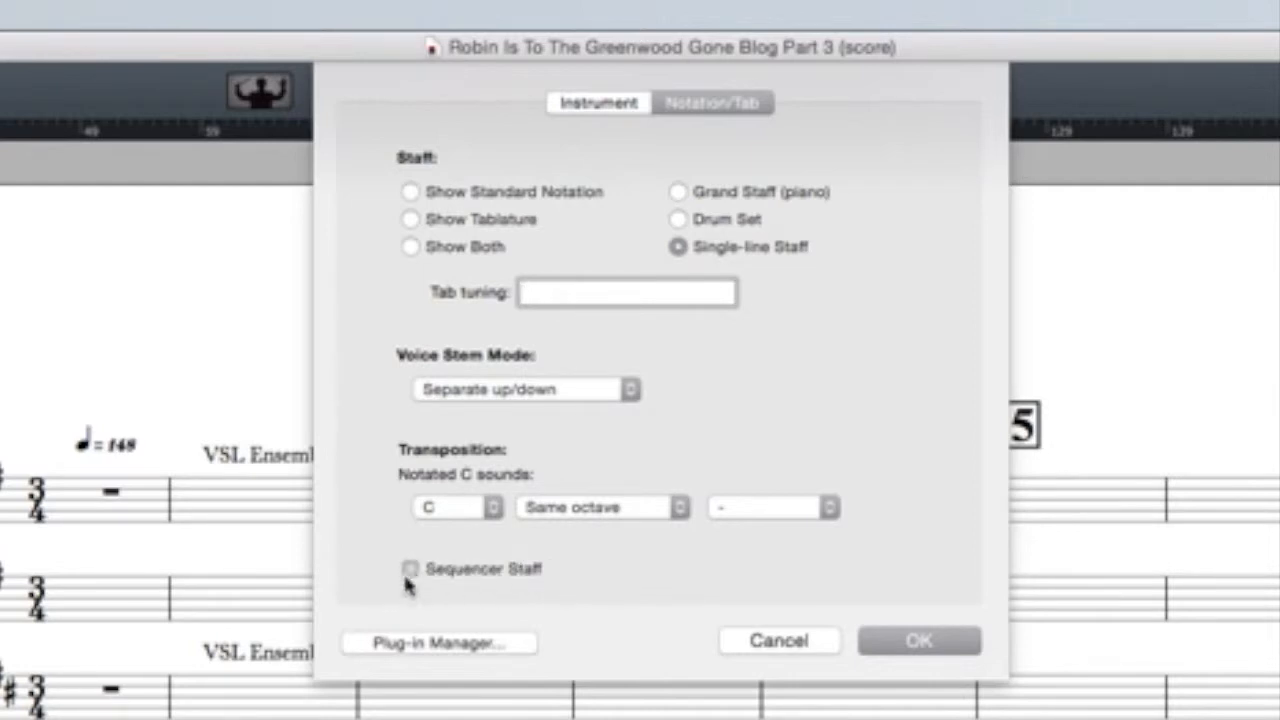
pyautogui.click(917, 641)
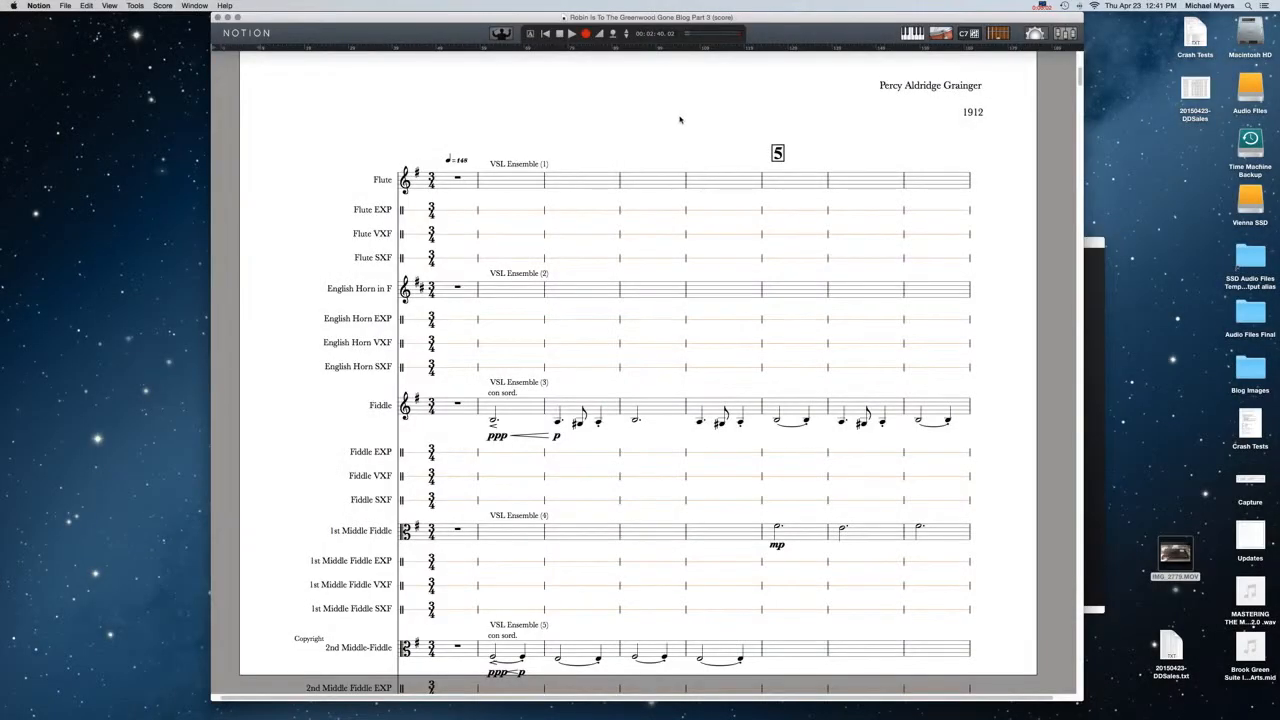
# - Examine the EXP, VXF and SXF sequencer staves beneath each instrument across the score's first pages
pyautogui.scroll(-2, 683, 120)
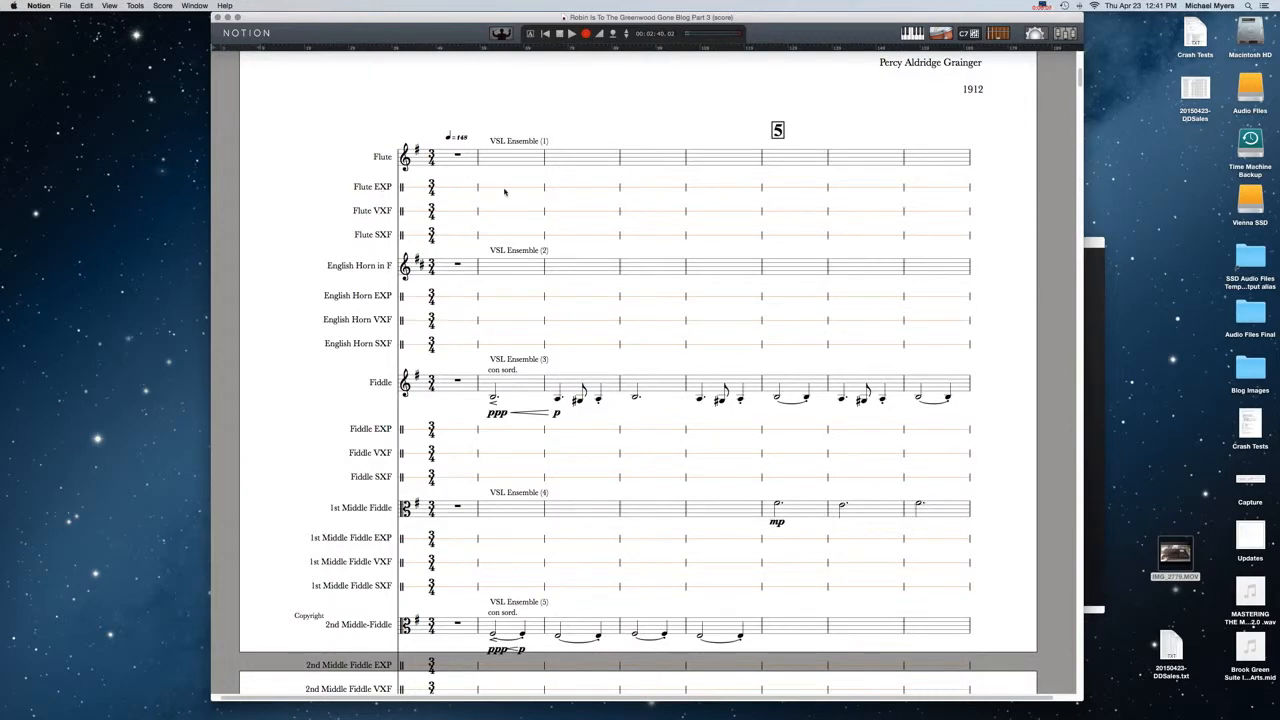
pyautogui.scroll(-5, 414, 242)
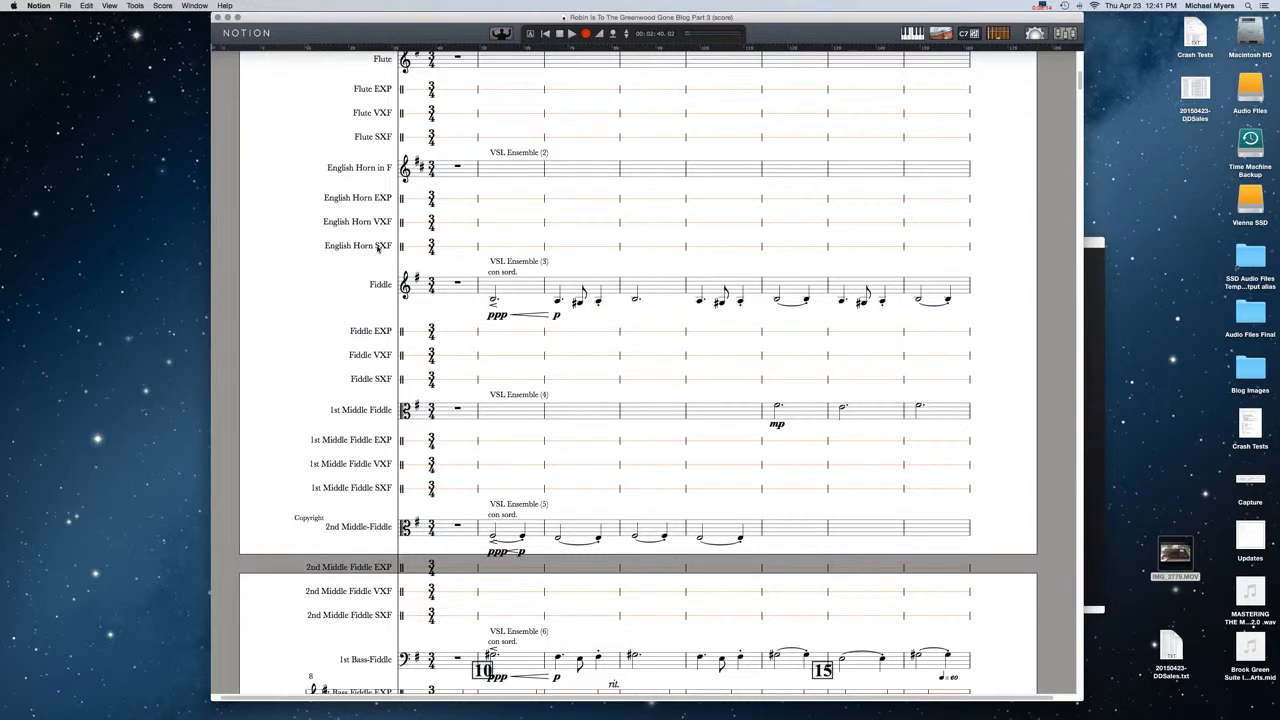
pyautogui.scroll(-5, 479, 235)
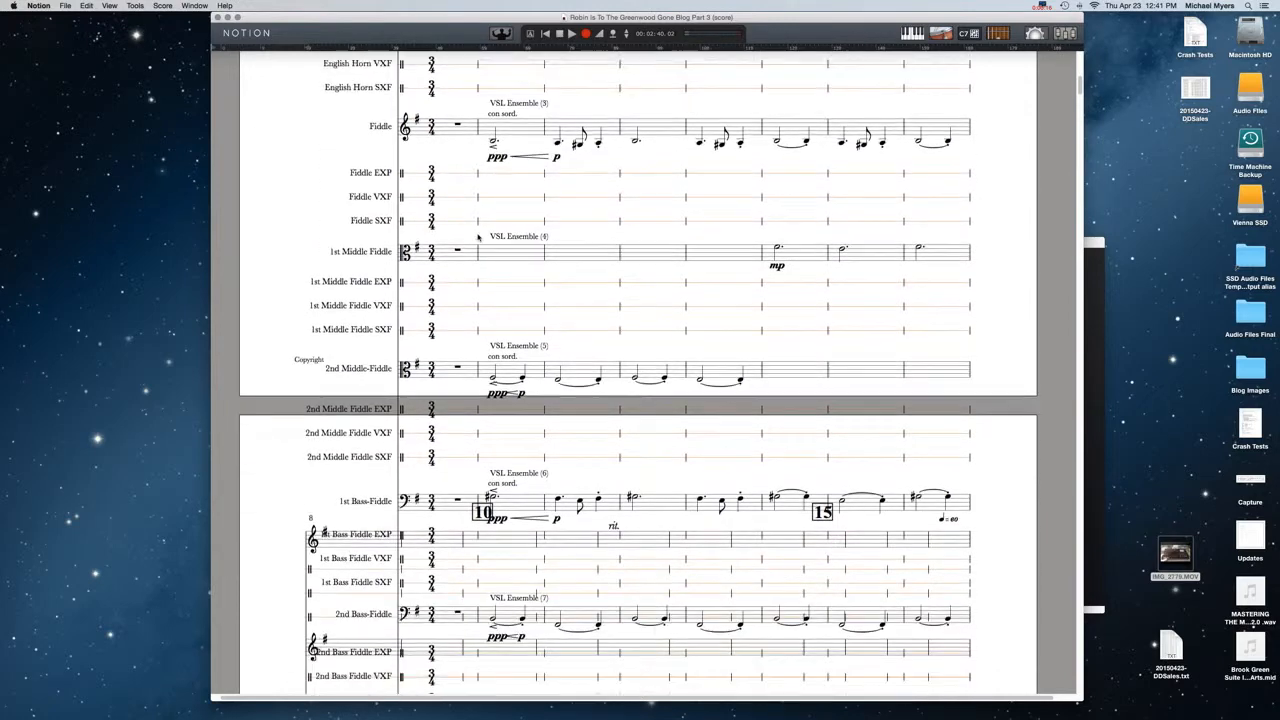
pyautogui.scroll(-5, 479, 235)
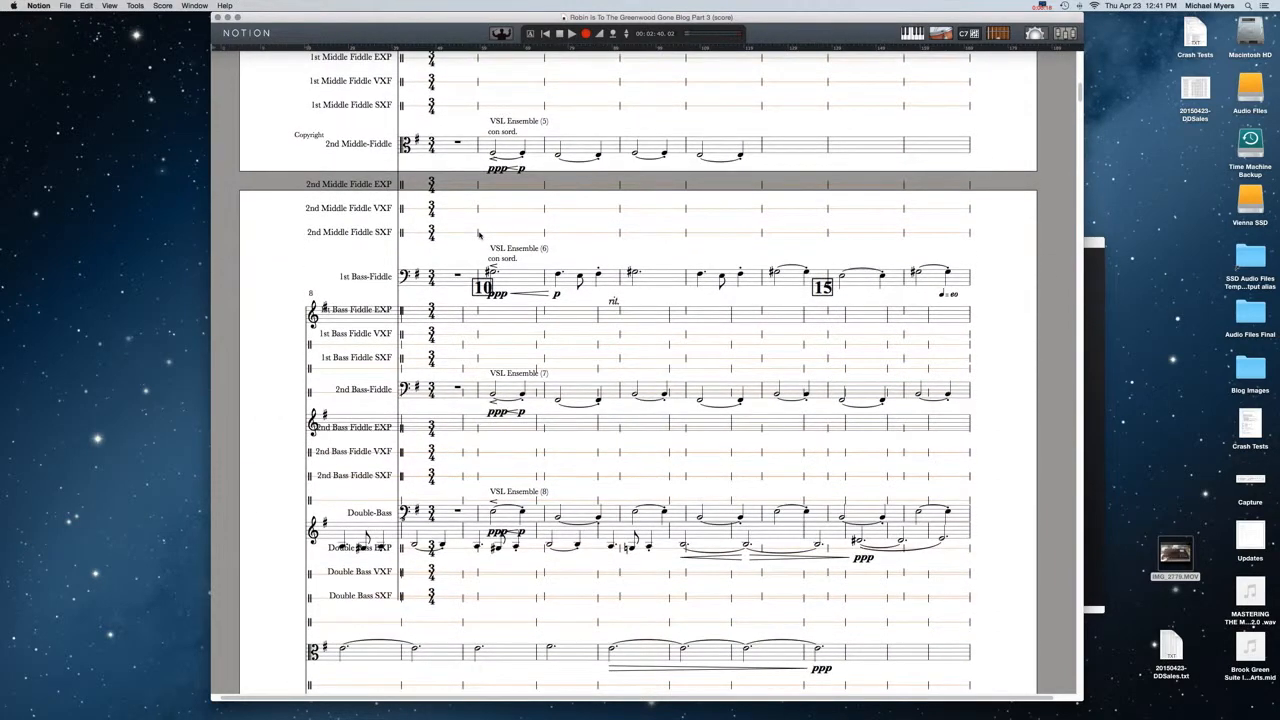
pyautogui.scroll(-15, 479, 235)
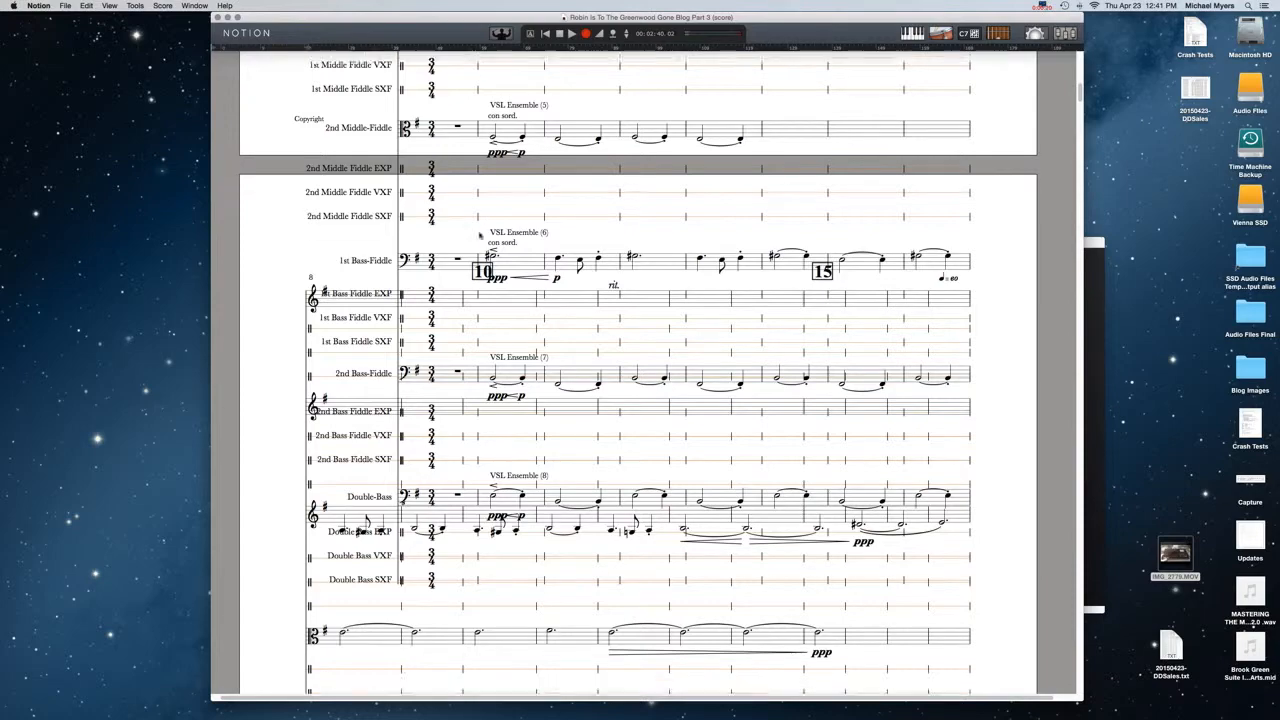
pyautogui.scroll(-15, 479, 235)
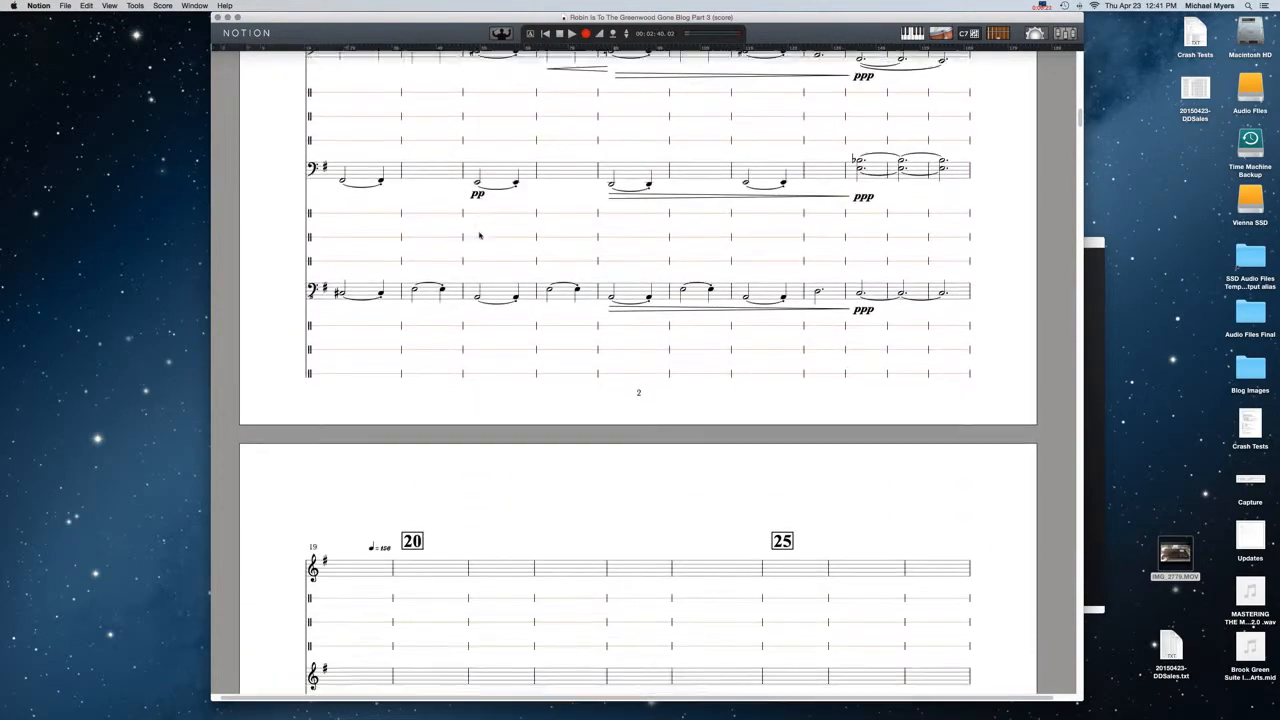
pyautogui.scroll(-14, 479, 235)
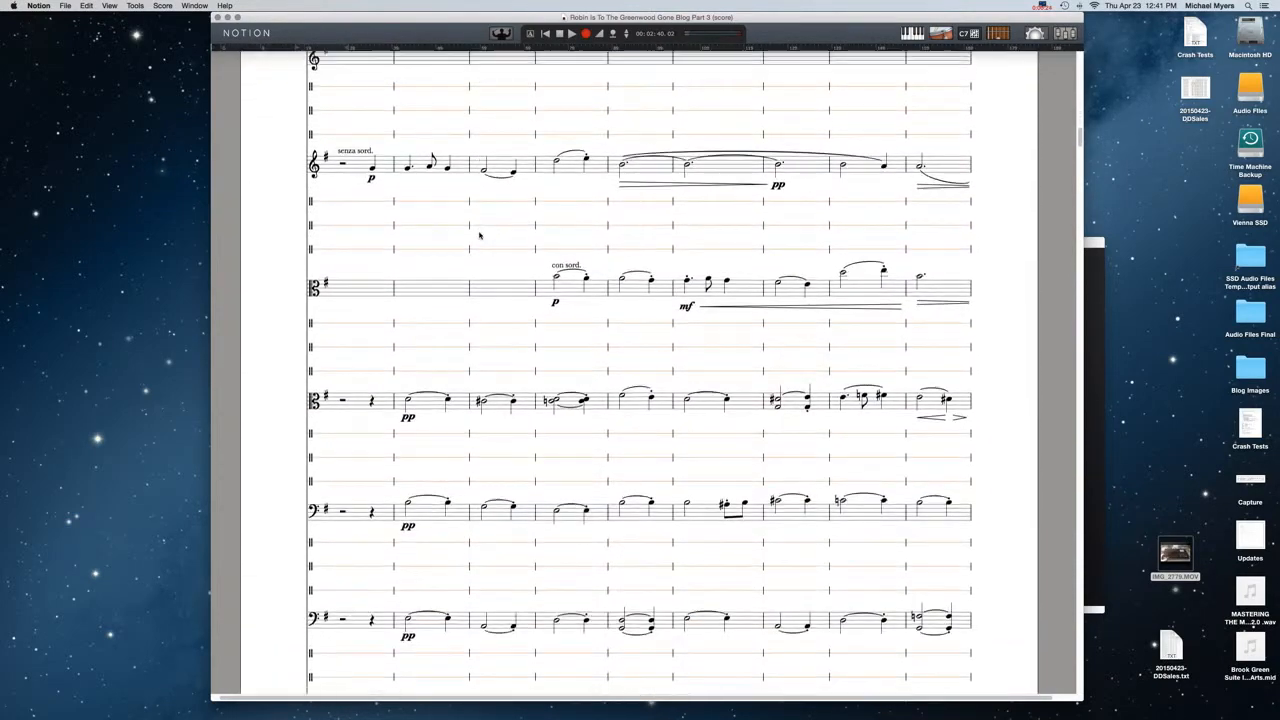
pyautogui.scroll(20, 479, 234)
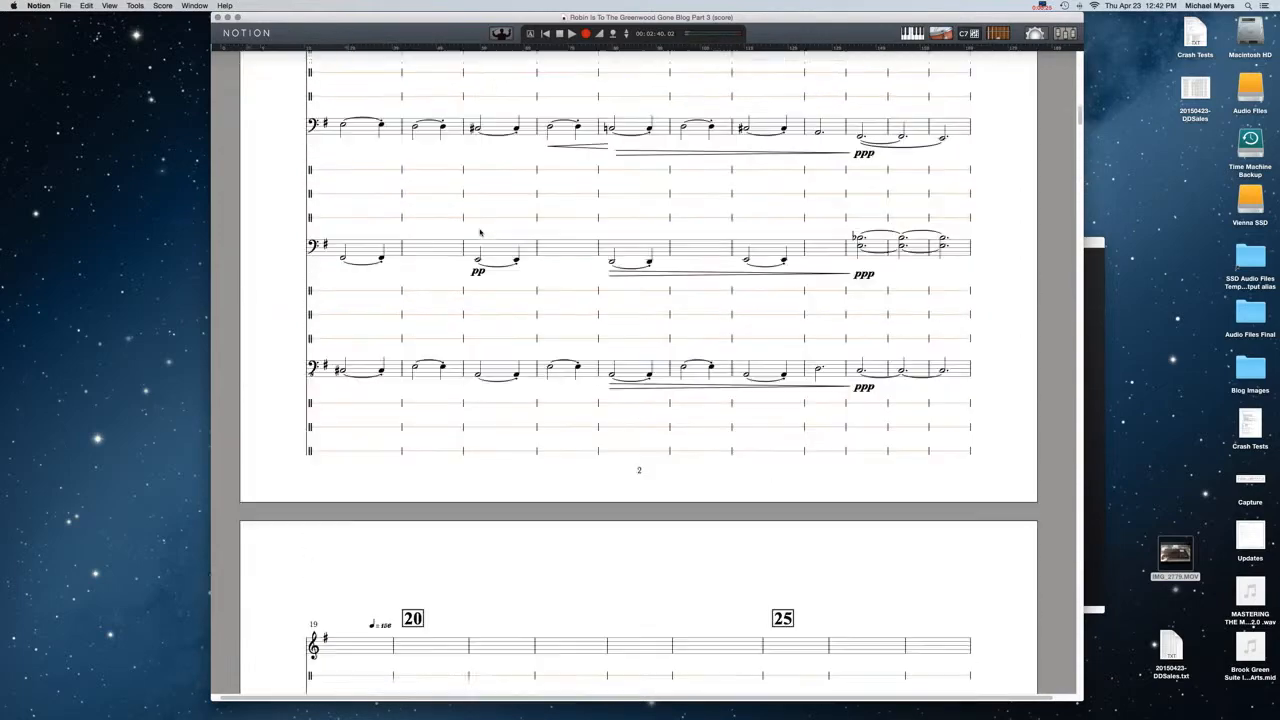
pyautogui.scroll(2, 478, 234)
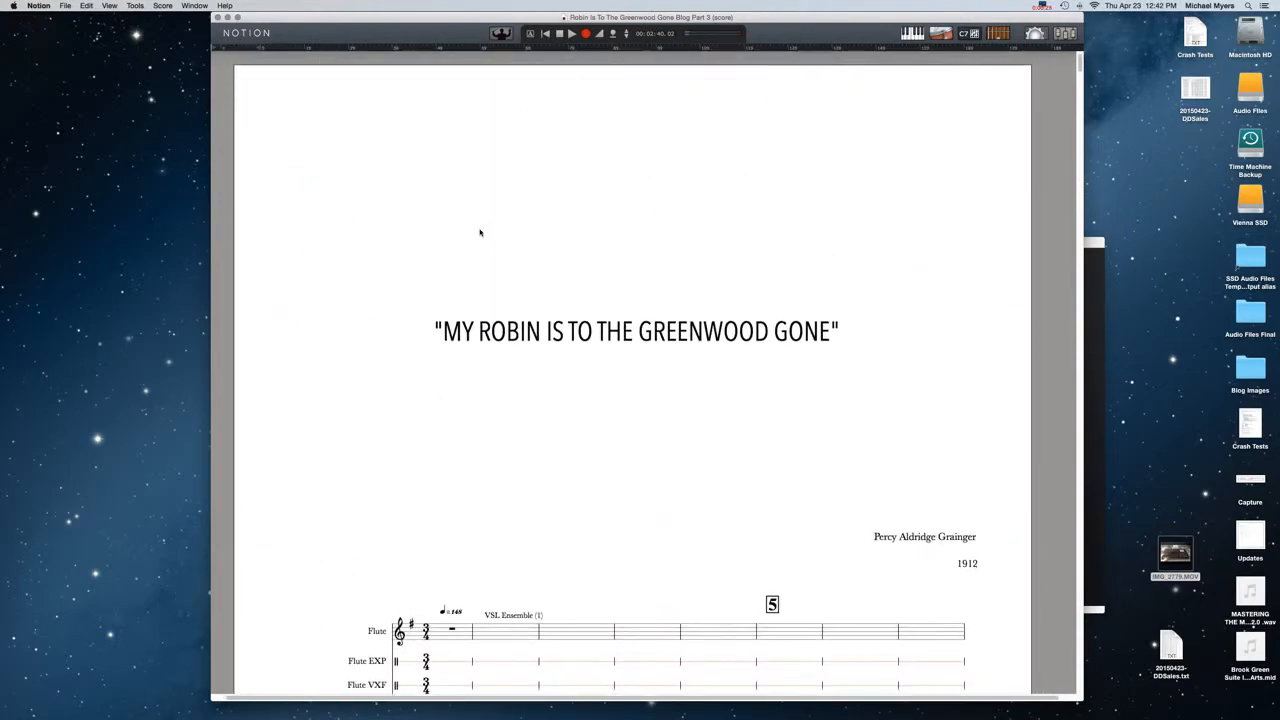
# - Change the score display from Pages Down to Continuous
pyautogui.click(110, 6)
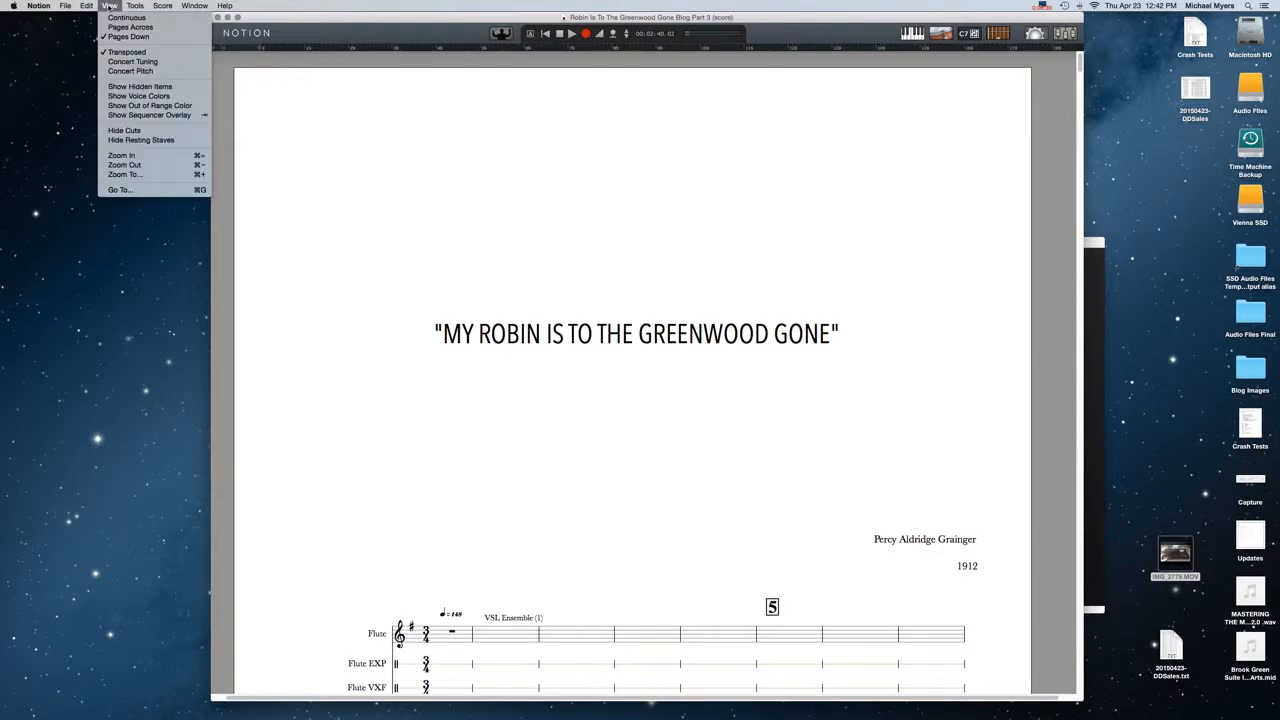
pyautogui.click(115, 17)
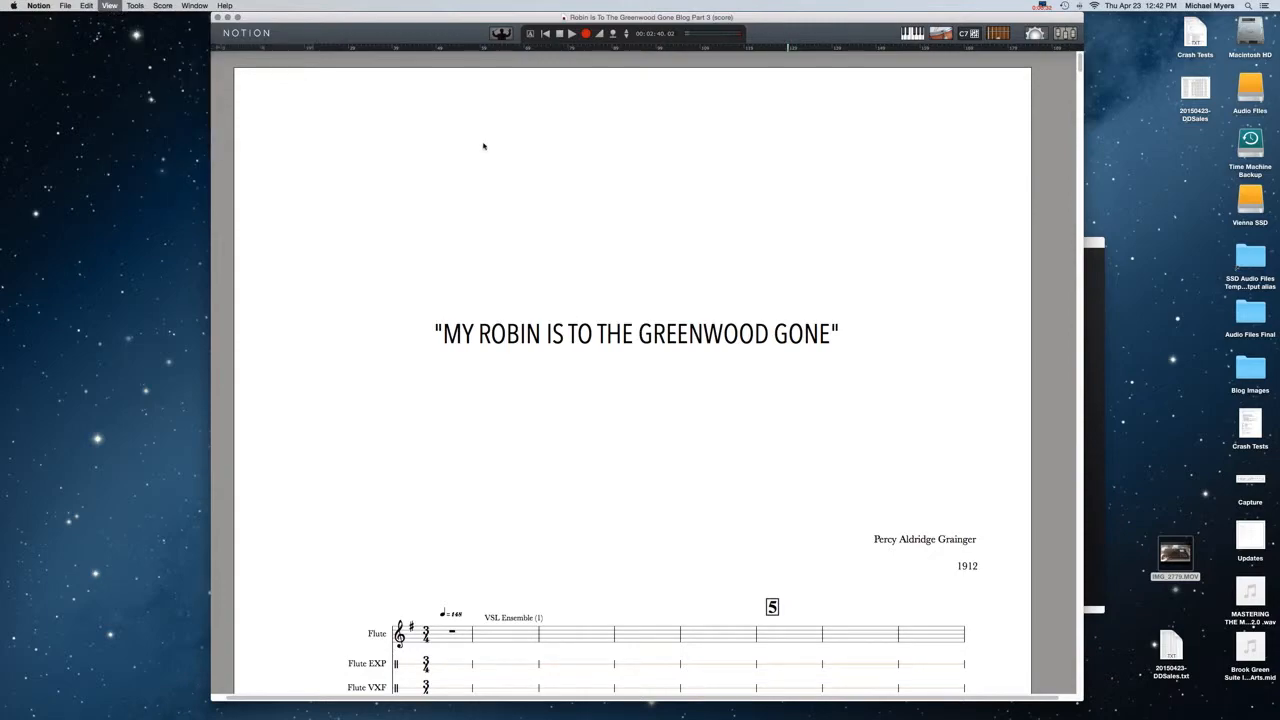
pyautogui.scroll(-7, 486, 146)
pyautogui.hscroll(-4, 486, 146)
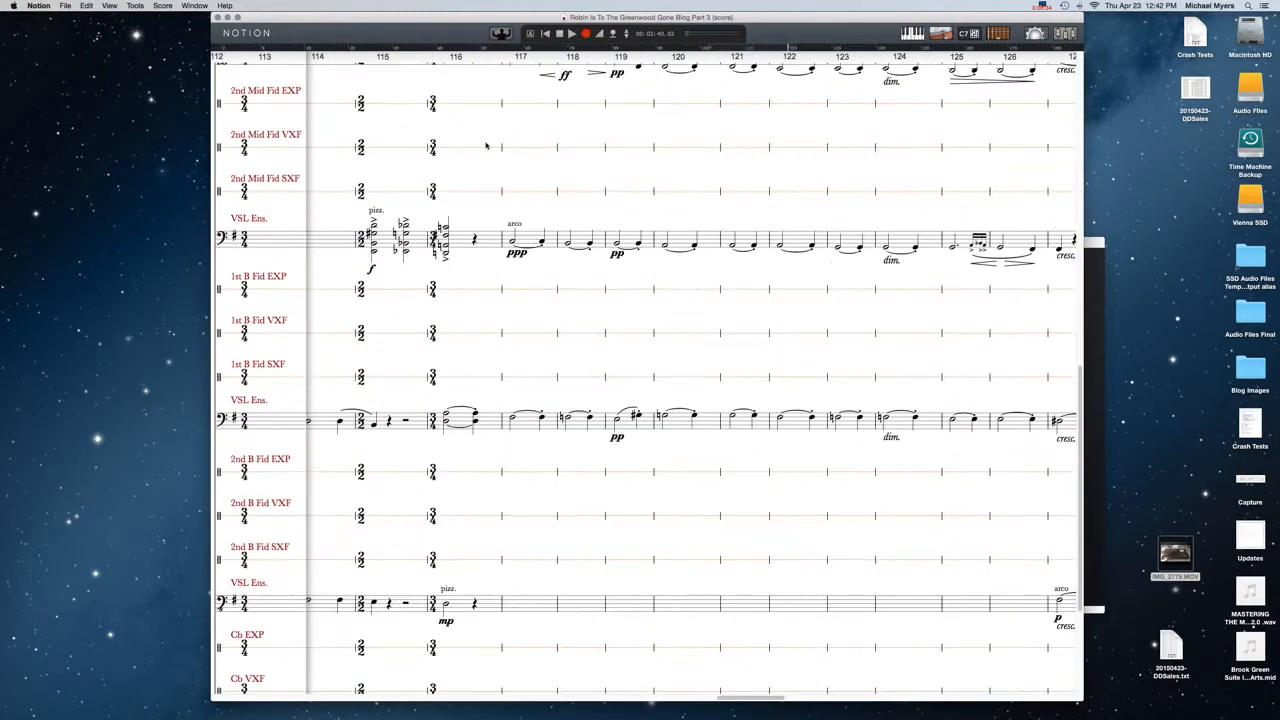
pyautogui.scroll(6, 487, 145)
pyautogui.scroll(5, 487, 146)
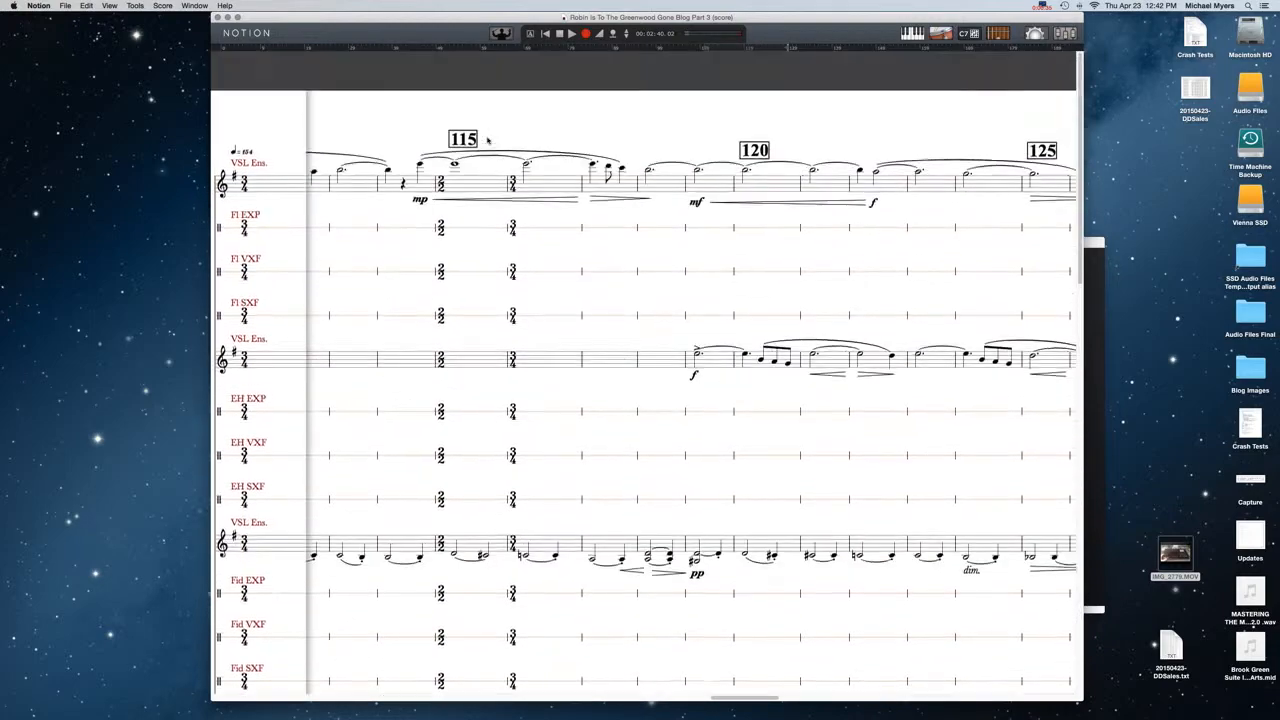
# - Examine the sequencer staves of the lower instruments in the continuous score, back to the opening measures
pyautogui.scroll(-6, 487, 144)
pyautogui.hscroll(-8, 488, 141)
pyautogui.scroll(-5, 487, 140)
pyautogui.hscroll(-20, 488, 140)
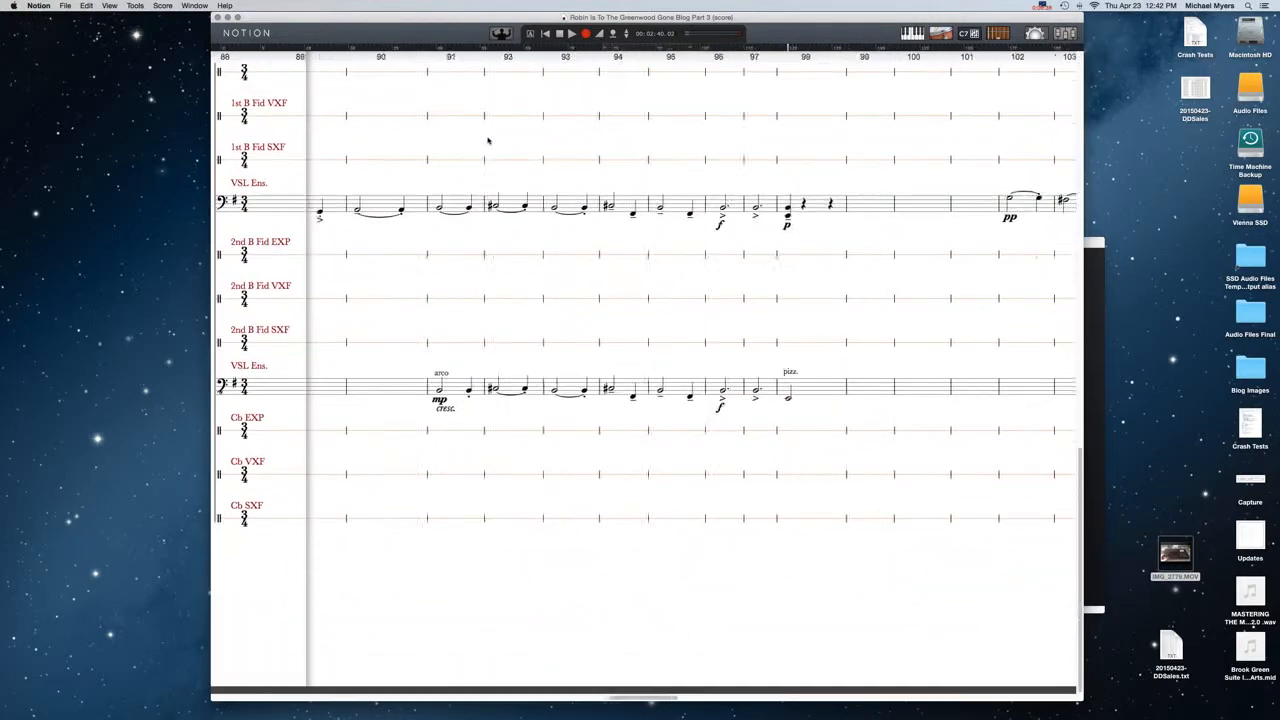
pyautogui.hscroll(-20, 490, 140)
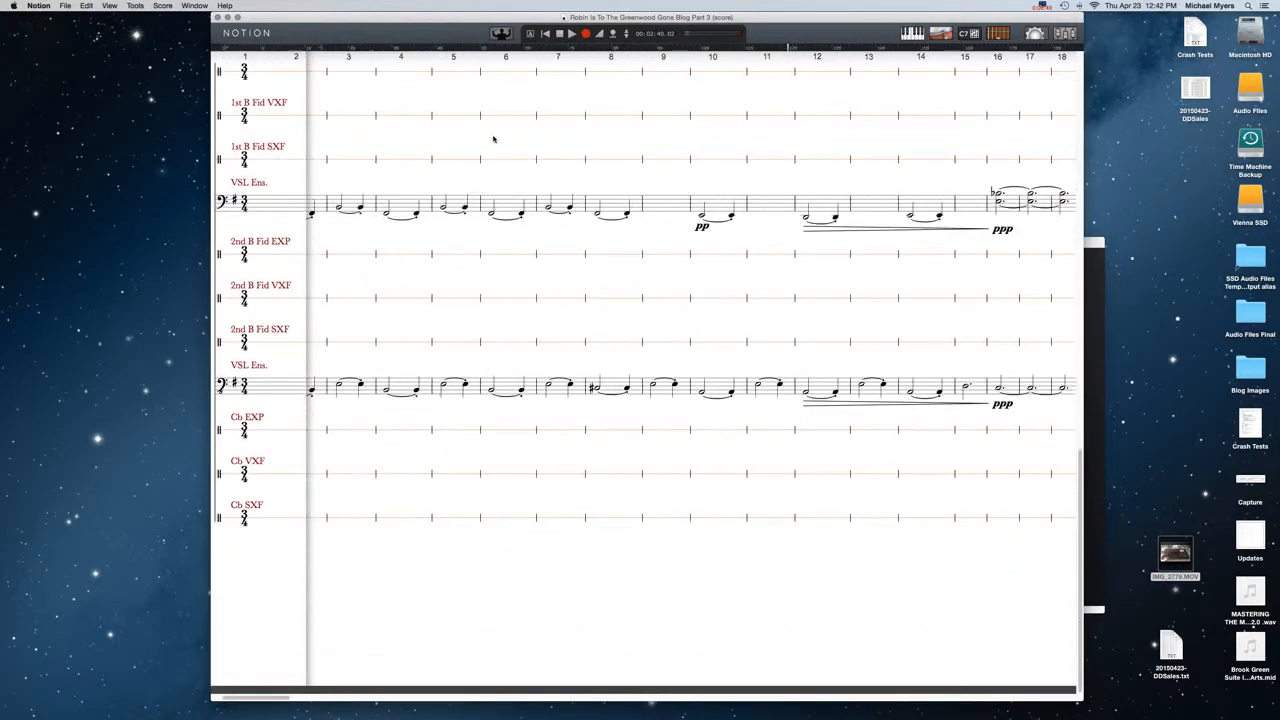
pyautogui.scroll(6, 492, 130)
pyautogui.scroll(4, 496, 107)
pyautogui.hscroll(-2, 496, 105)
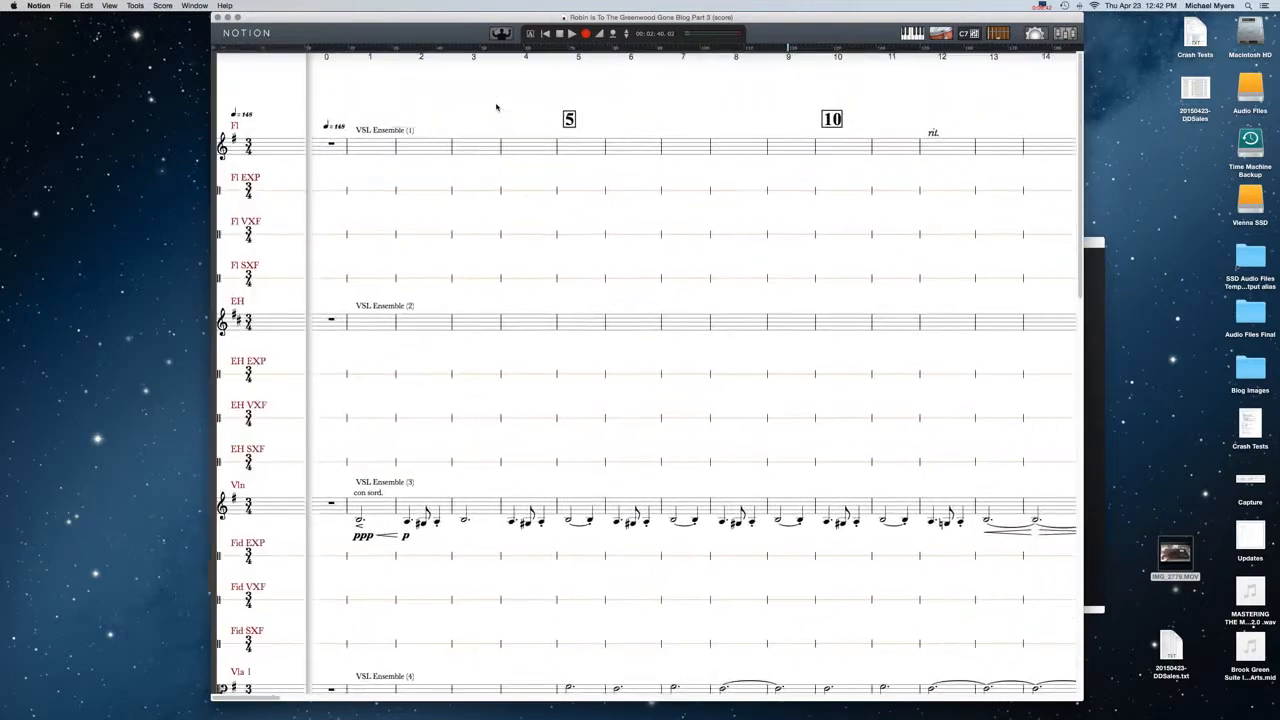
# - Bring the score's mixer window to the front
pyautogui.scroll(-10, 496, 95)
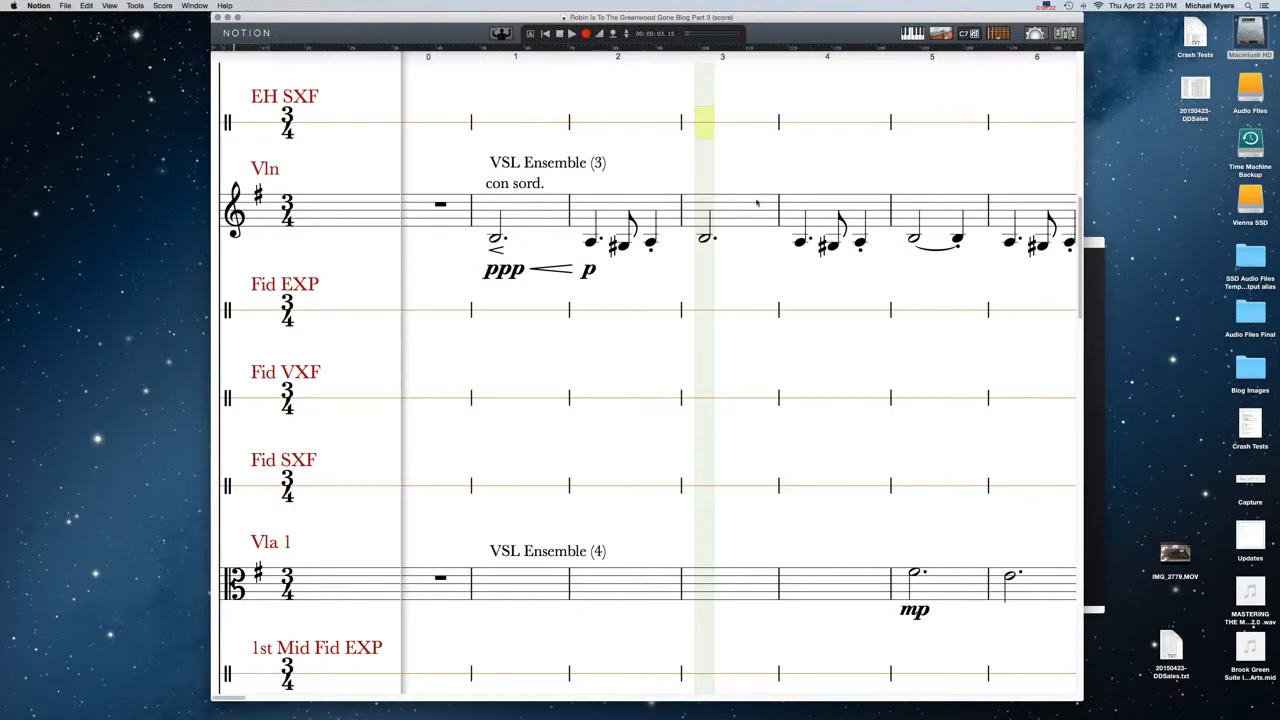
pyautogui.click(1093, 244)
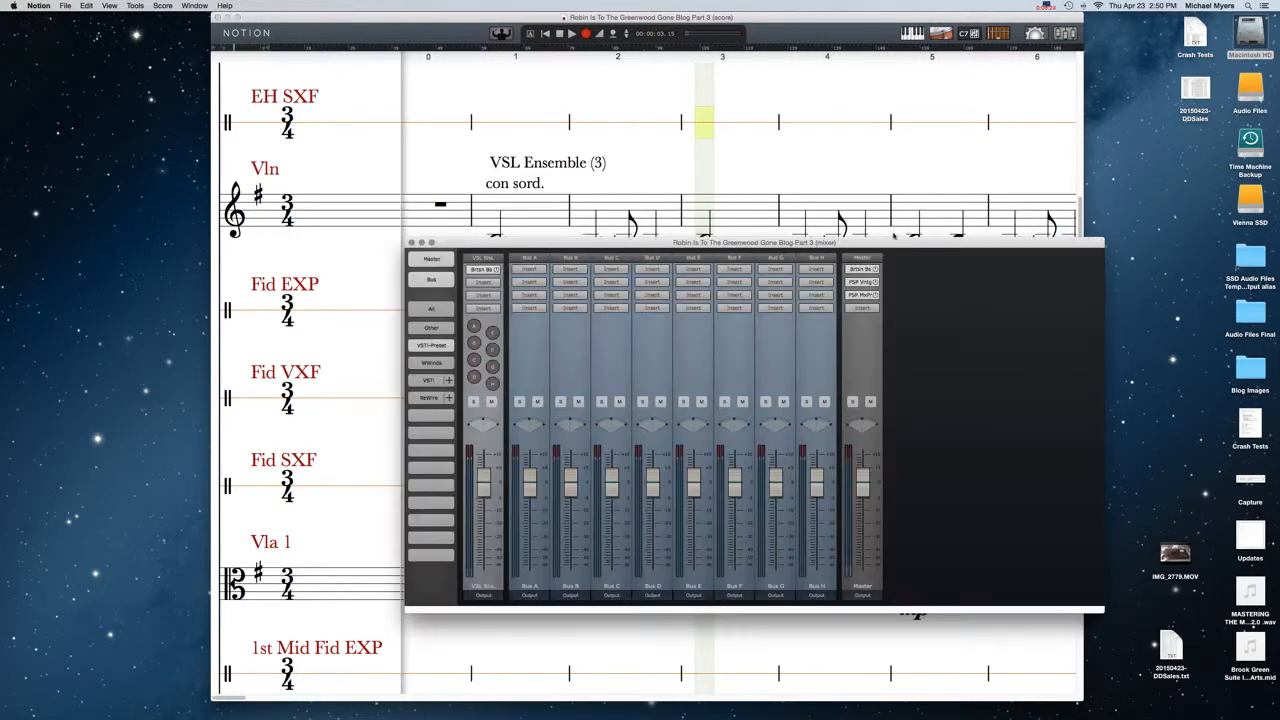
# - Open the Vienna Ensemble plug-in from the mixer to check the instruments' MIDI channels, and return to the score
pyautogui.click(484, 268)
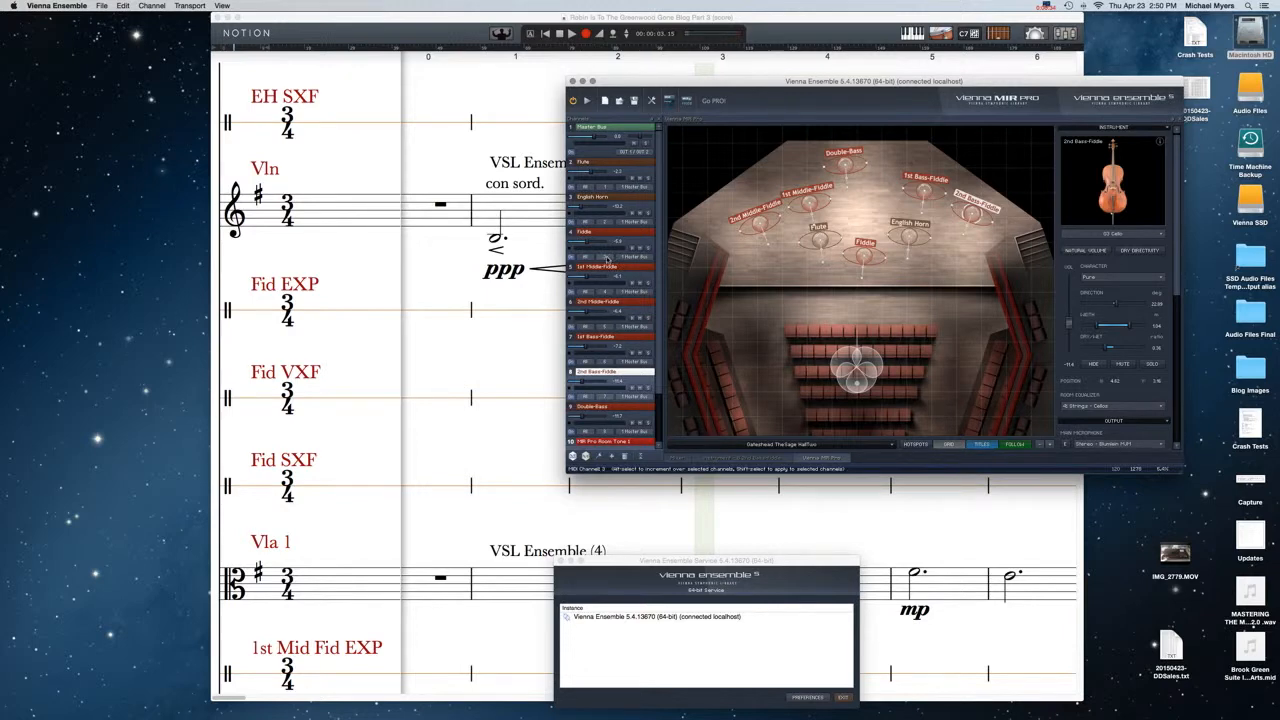
pyautogui.click(492, 310)
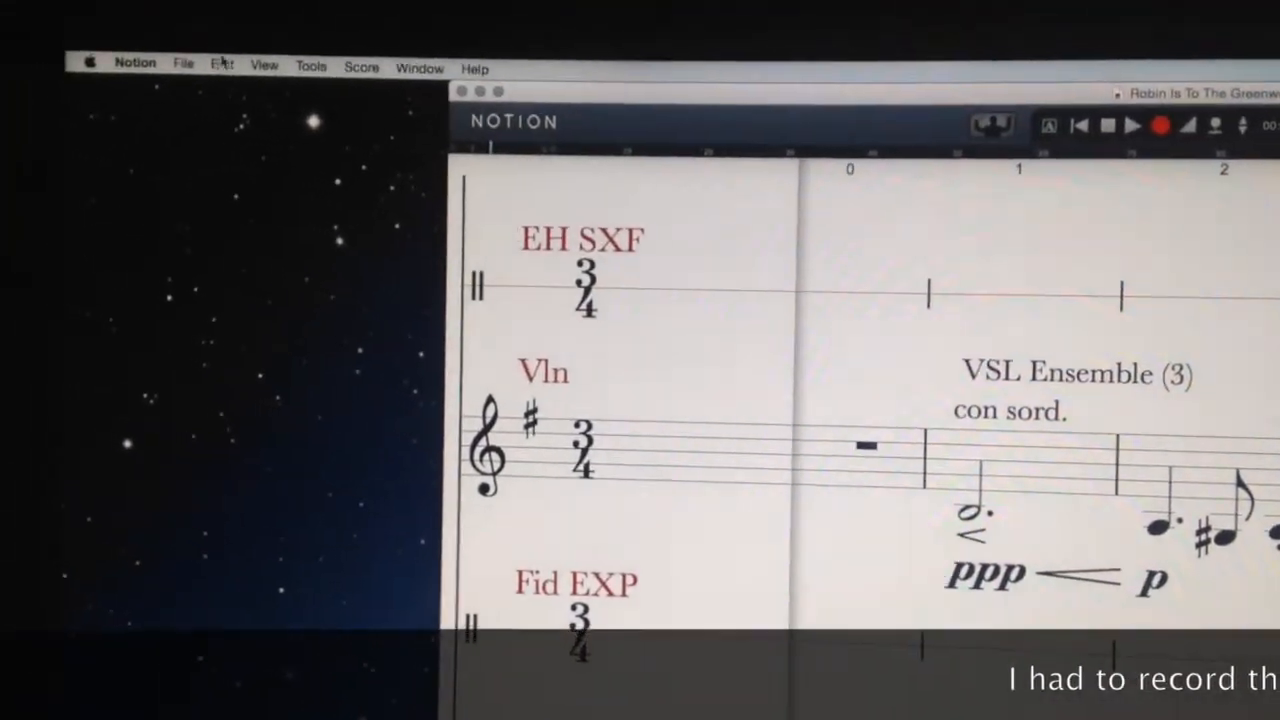
# - Show all instruments for the selected sequencer staff and change its instrument to VSL Ensemble on Channel 3
pyautogui.click(310, 66)
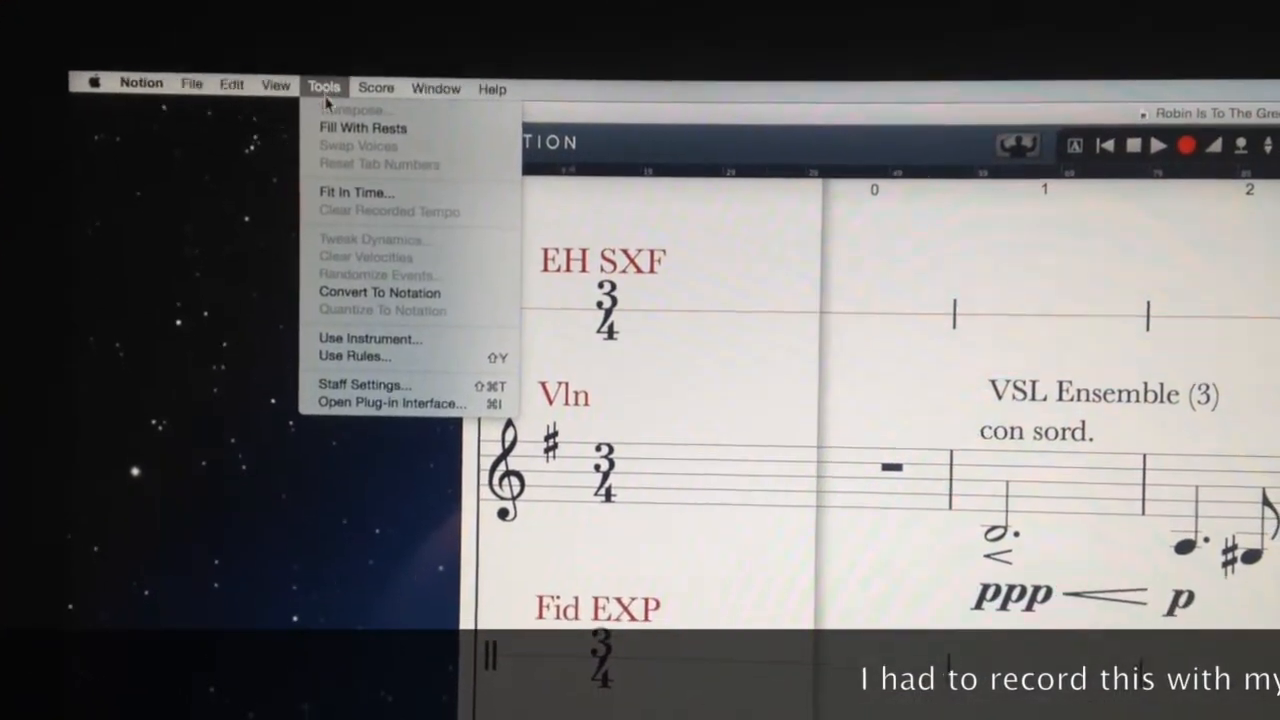
pyautogui.click(360, 339)
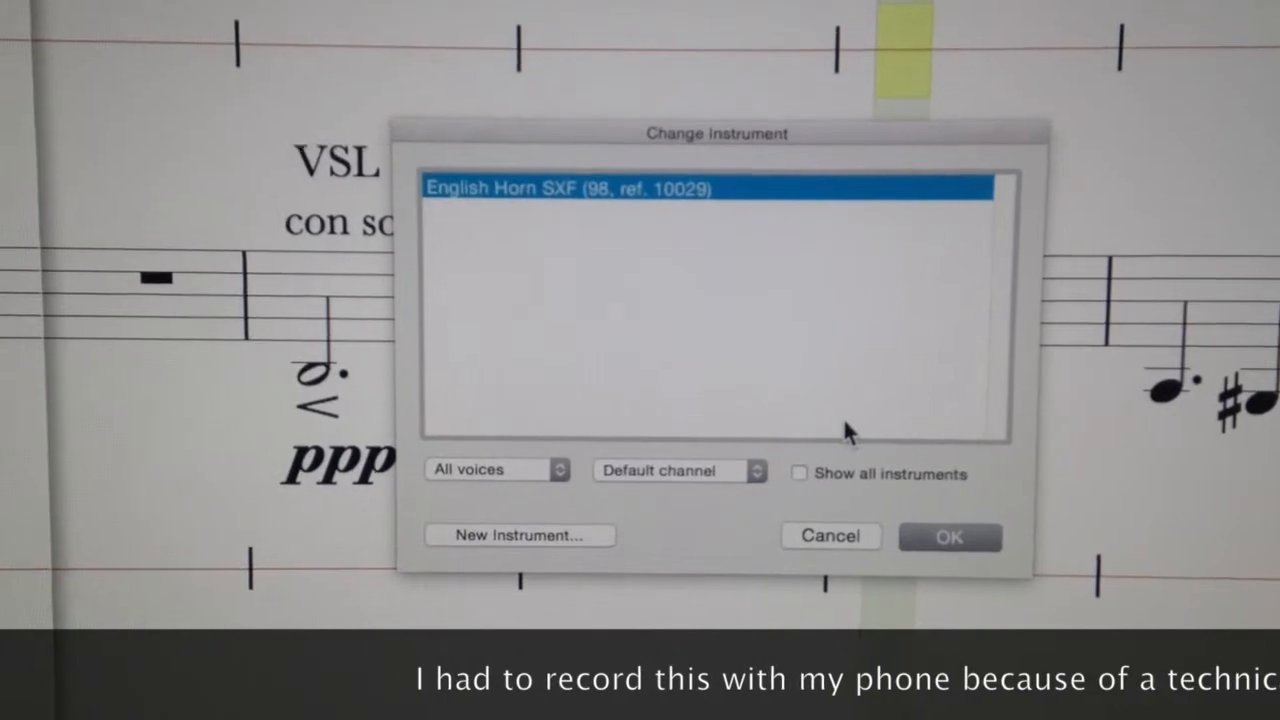
pyautogui.click(800, 473)
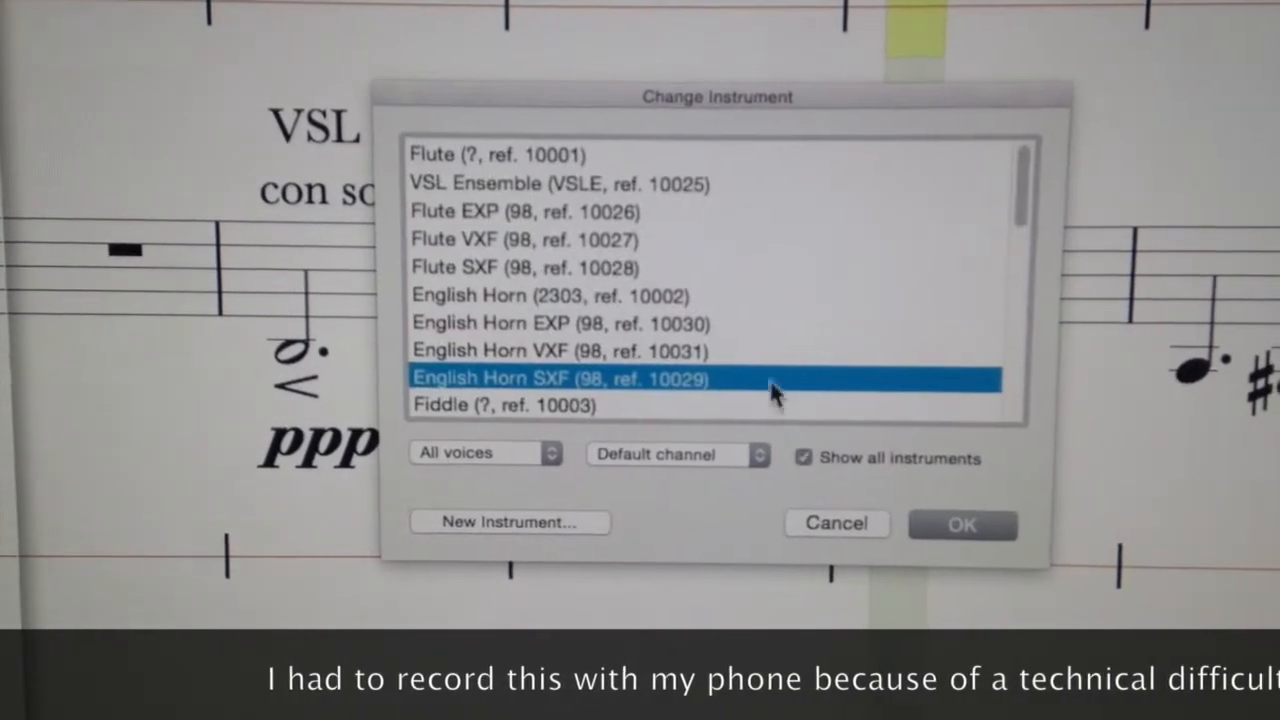
pyautogui.click(592, 182)
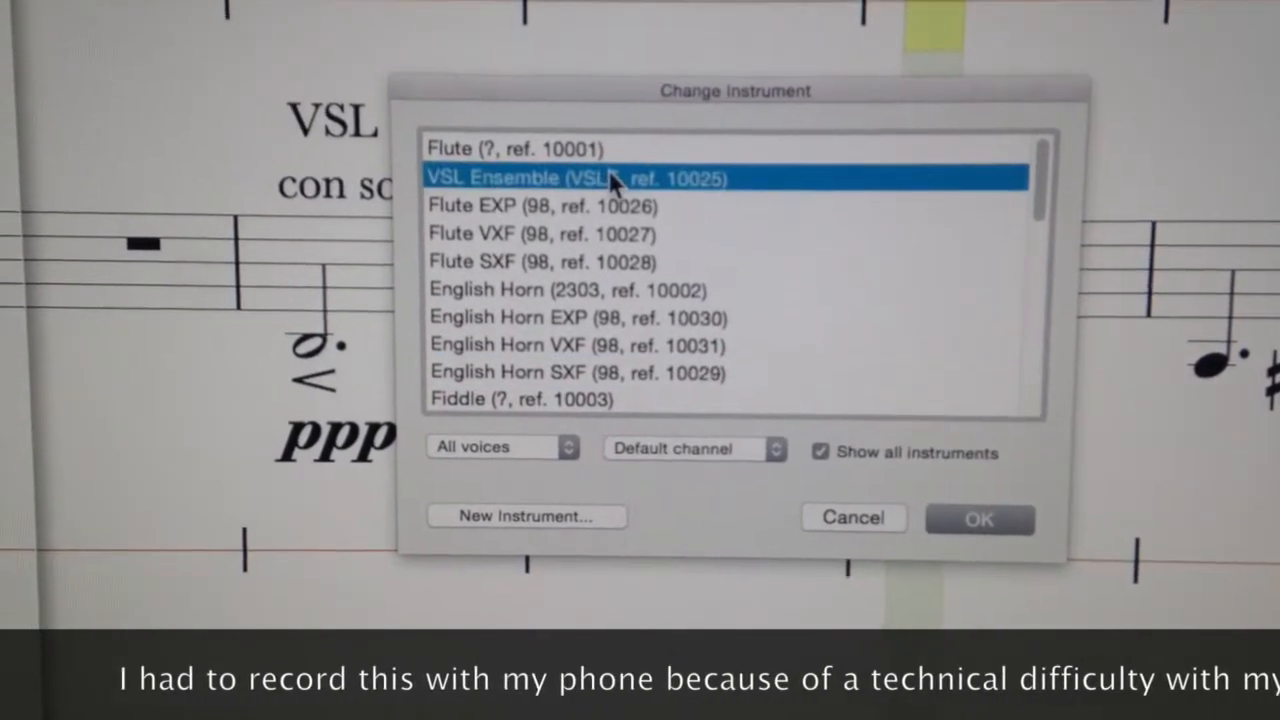
pyautogui.click(776, 449)
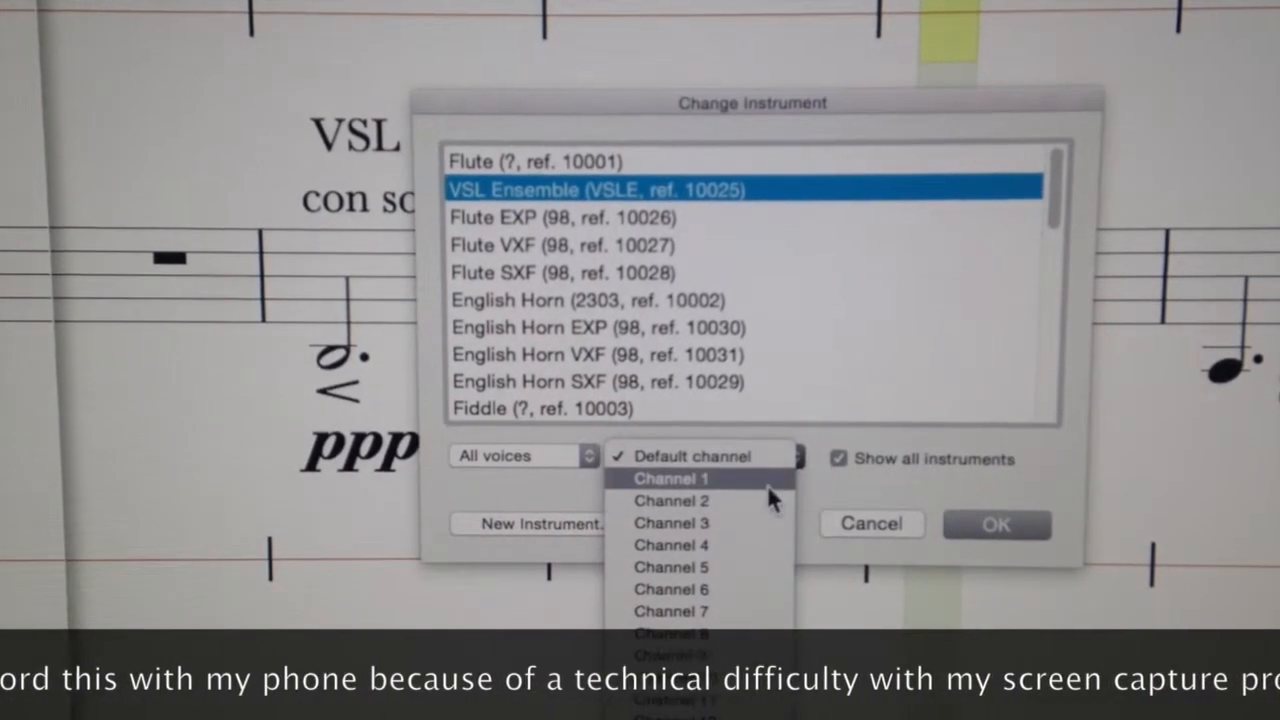
pyautogui.click(755, 521)
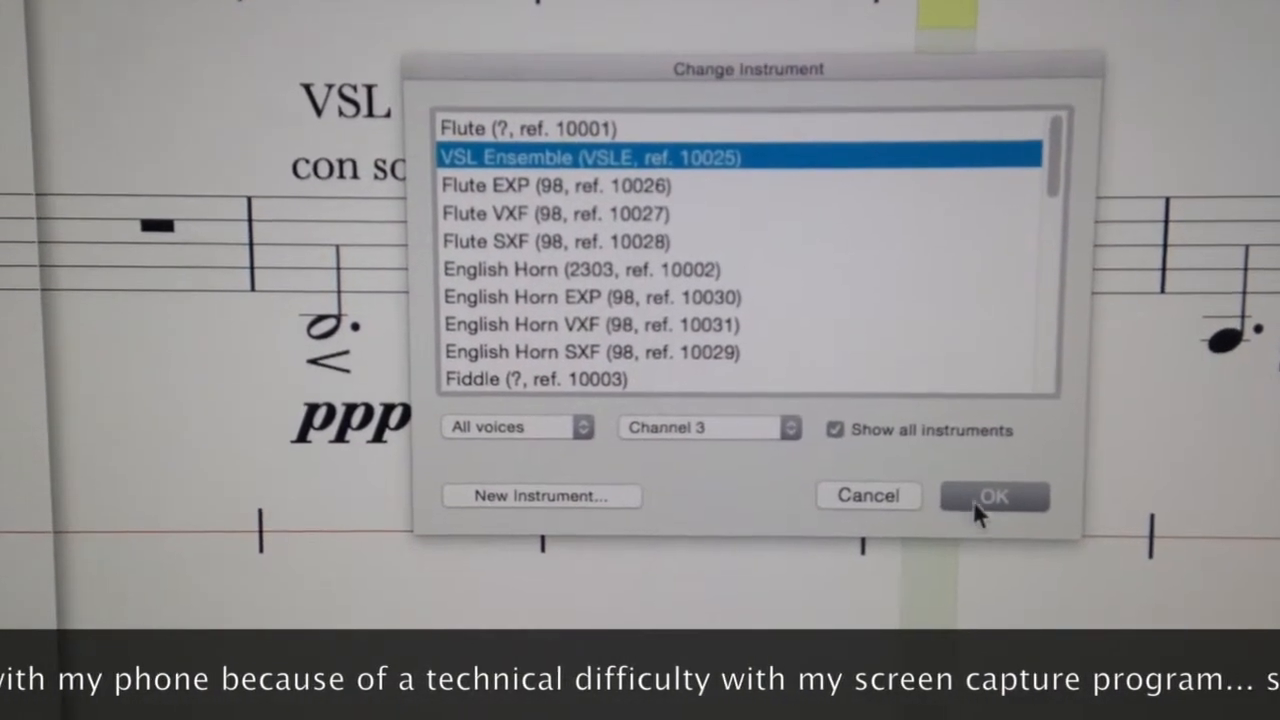
pyautogui.click(1020, 500)
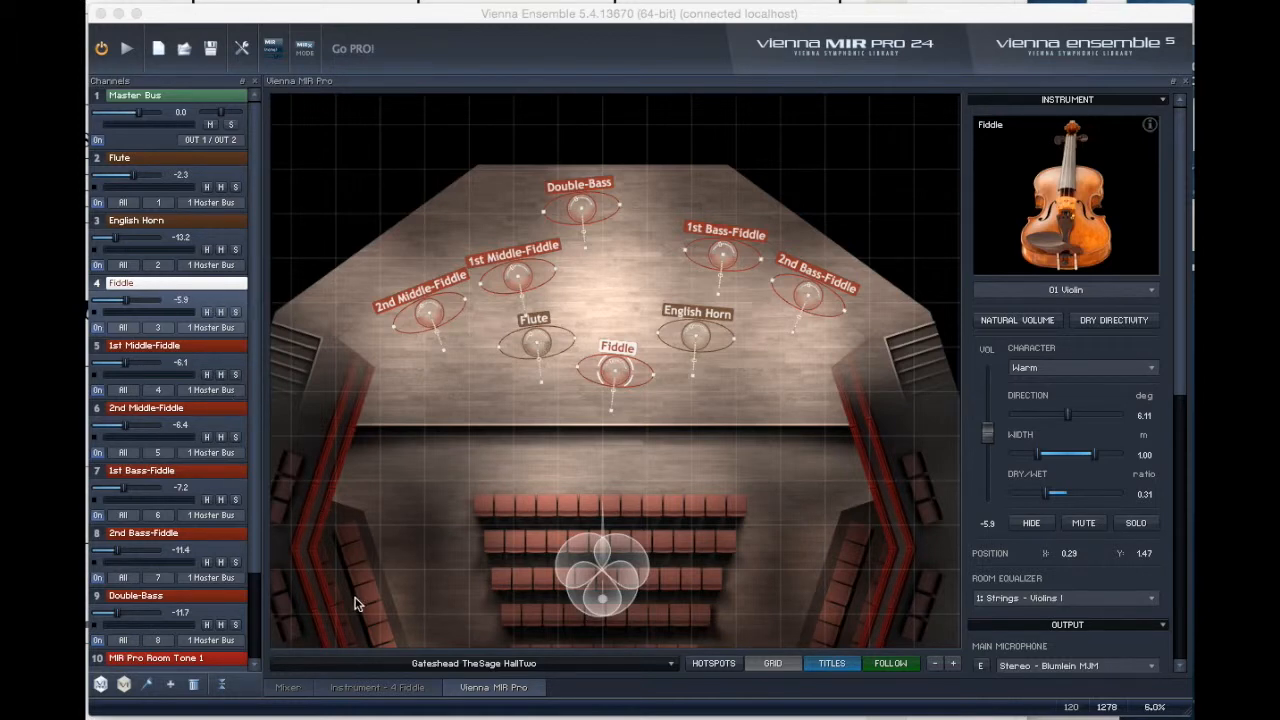
# - In Vienna Ensemble, open the Fiddle instrument and examine its controller map and its Perform controls
pyautogui.click(366, 691)
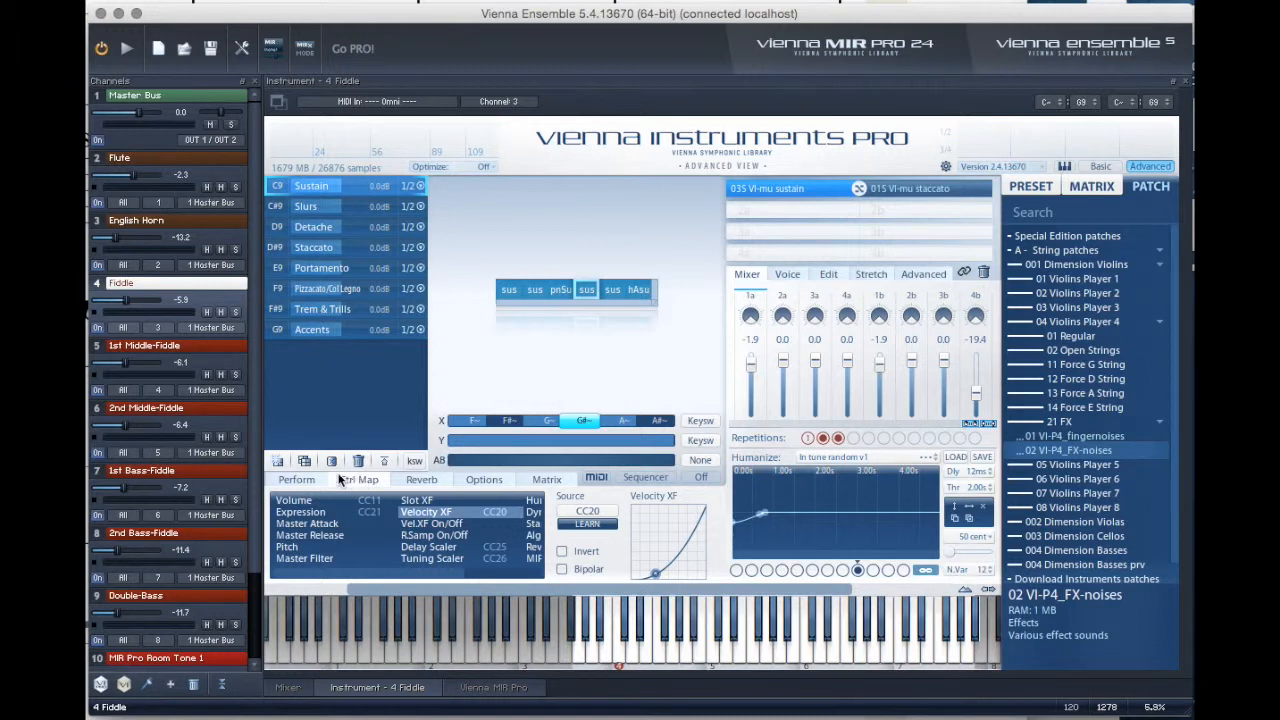
pyautogui.click(298, 480)
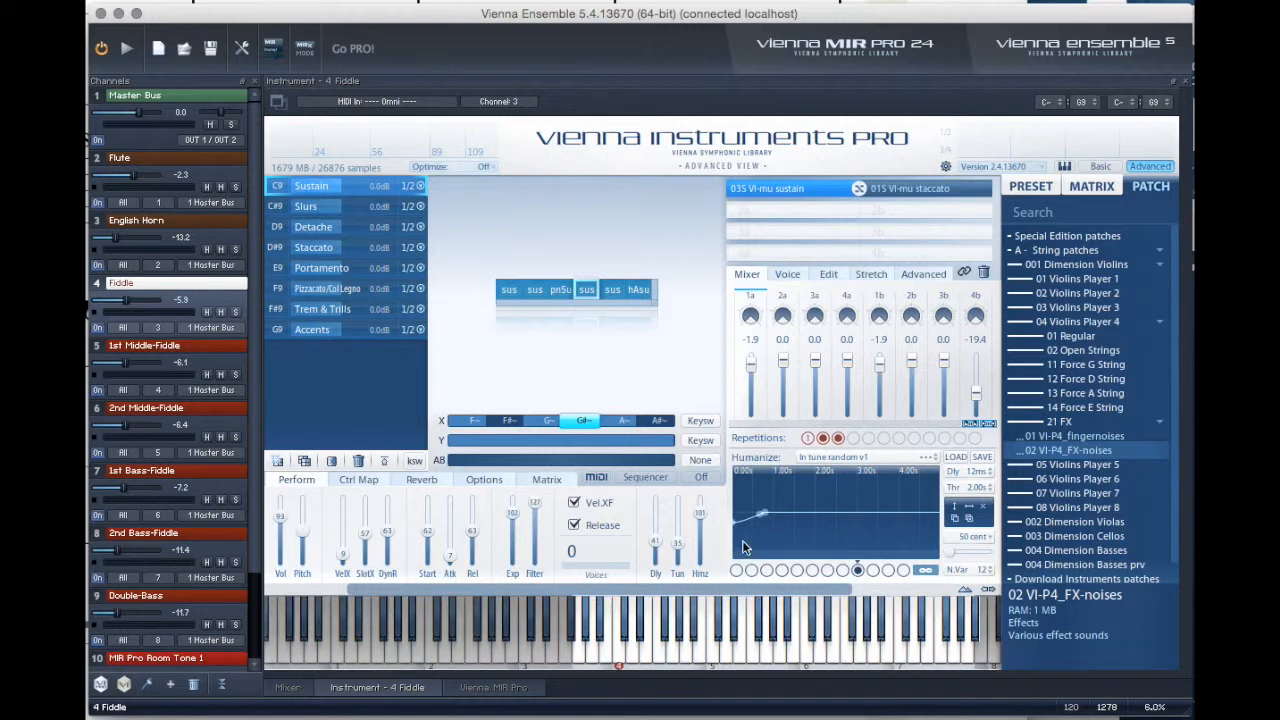
pyautogui.click(366, 478)
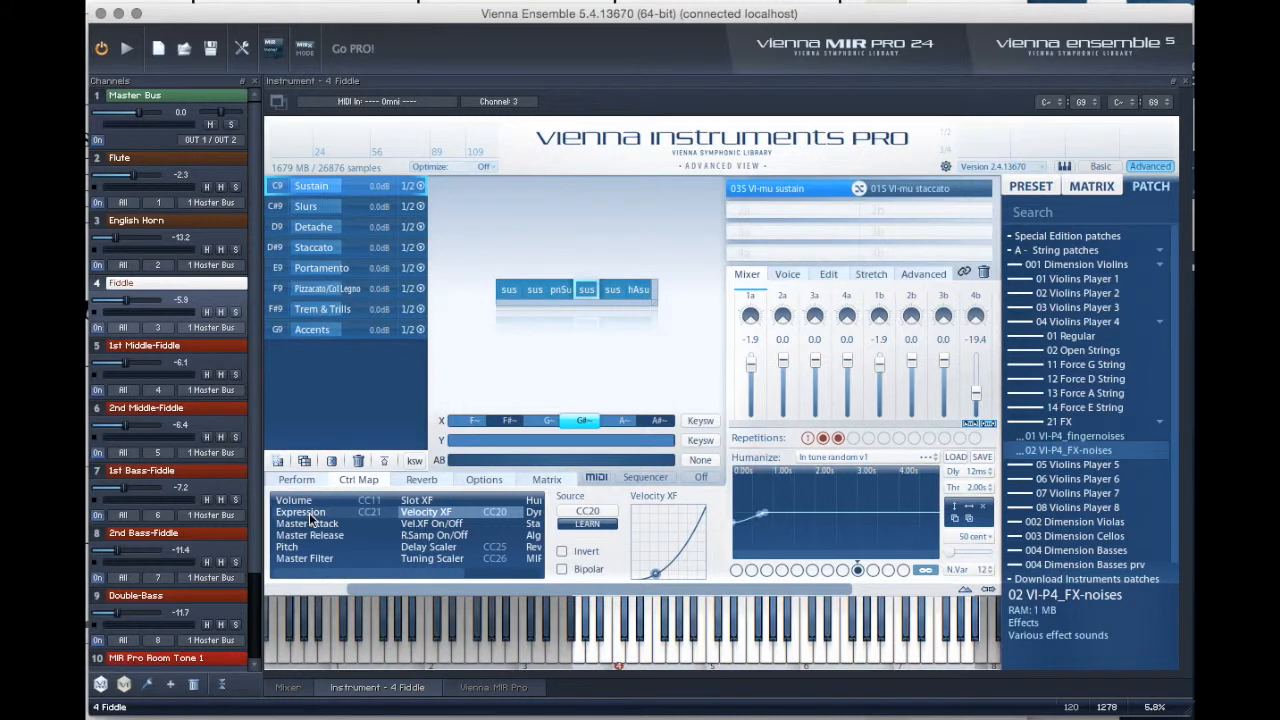
# - Map the Fiddle's Expression control to CC20
pyautogui.click(368, 515)
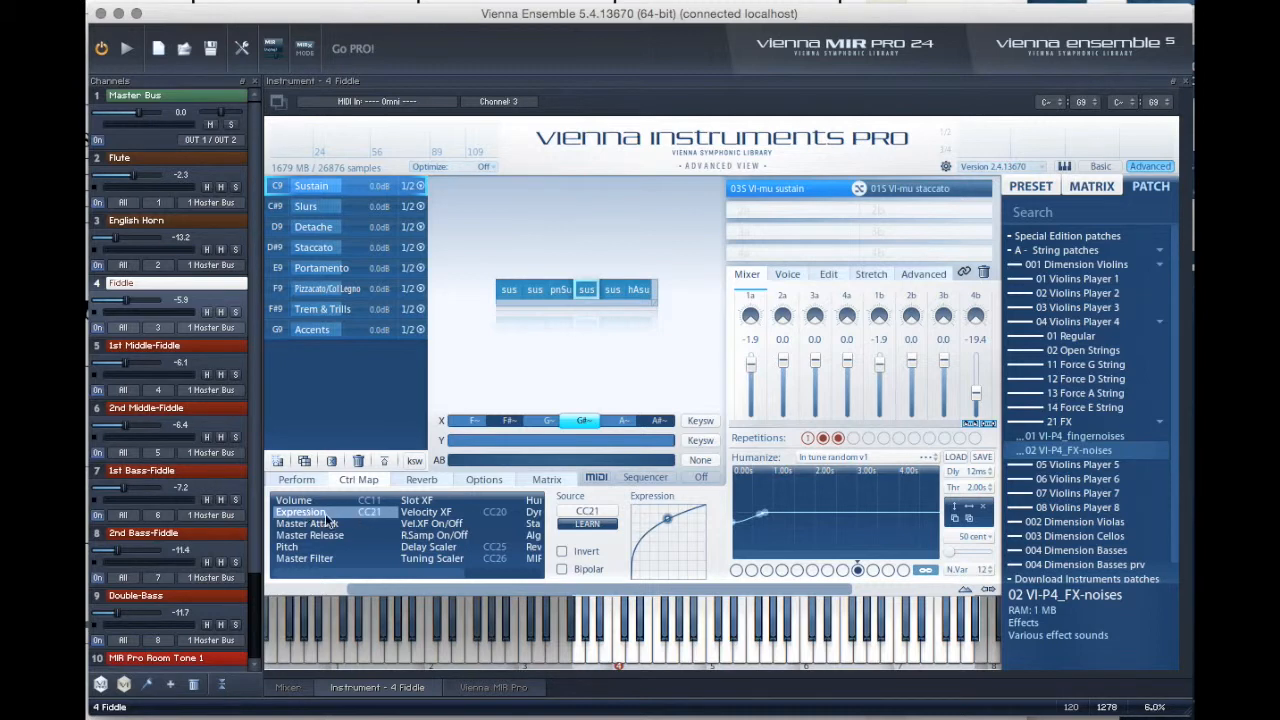
pyautogui.click(594, 511)
pyautogui.moveTo(603, 524)
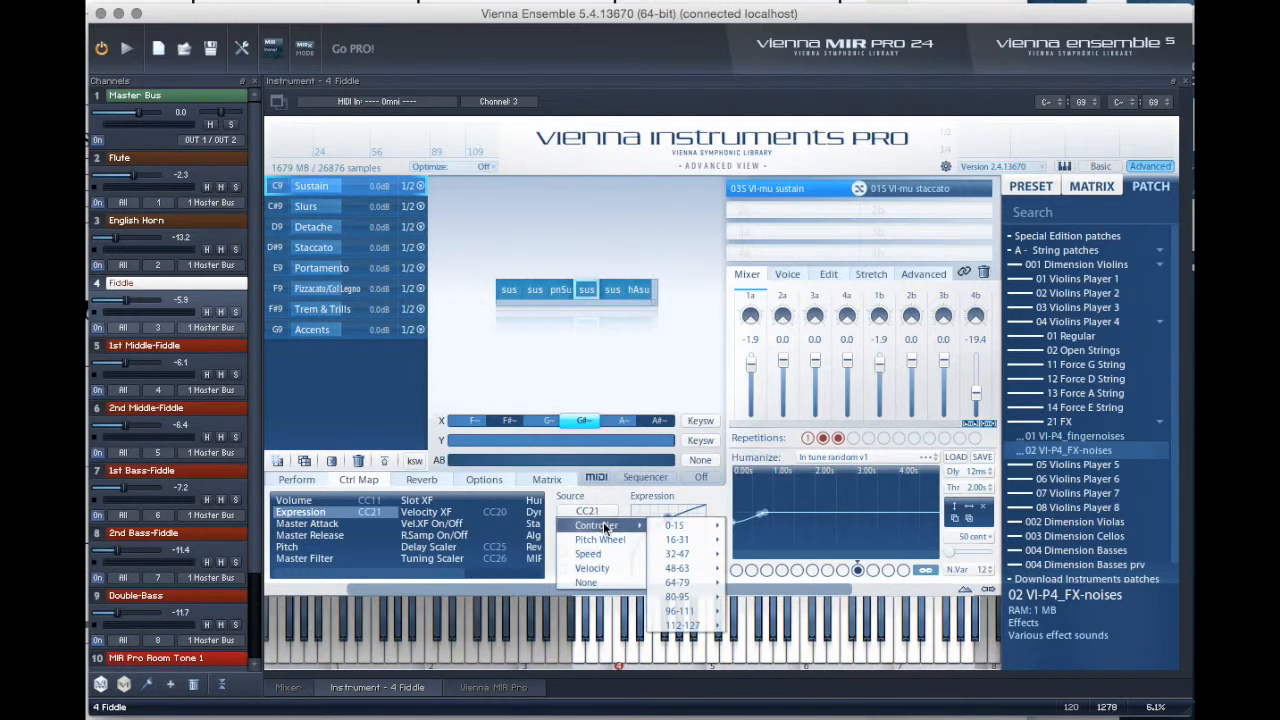
pyautogui.moveTo(677, 527)
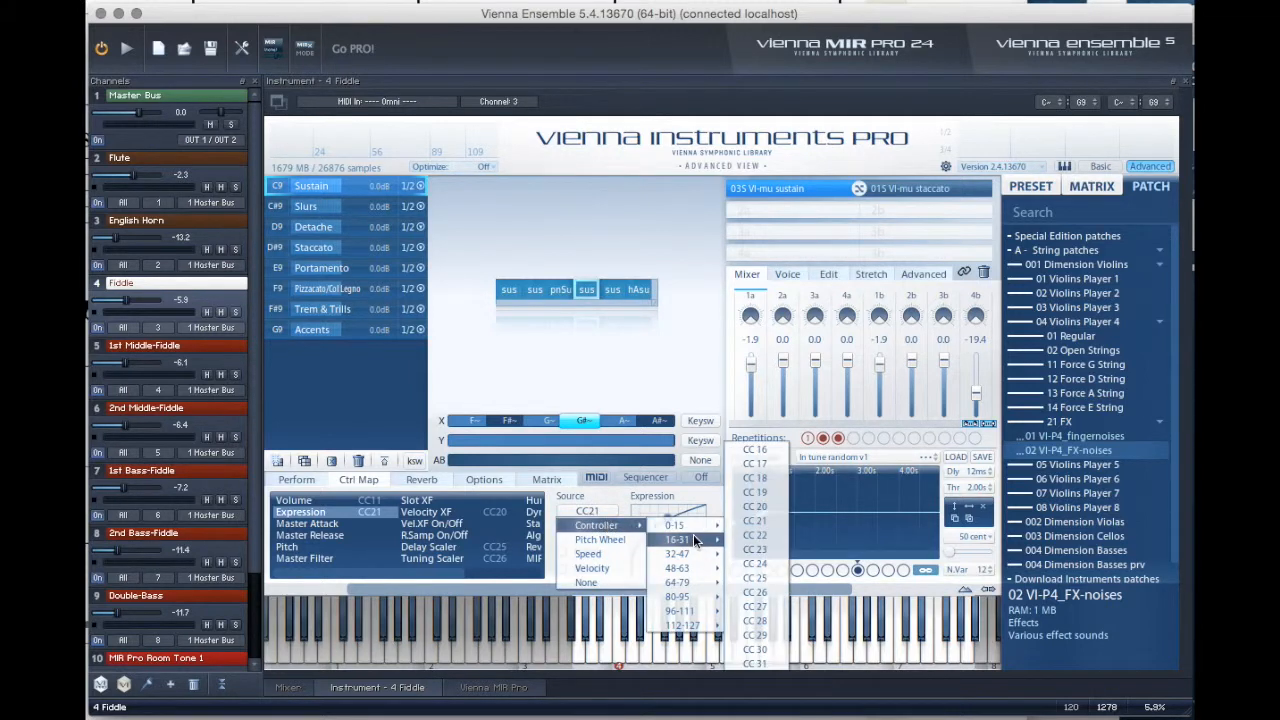
pyautogui.click(774, 506)
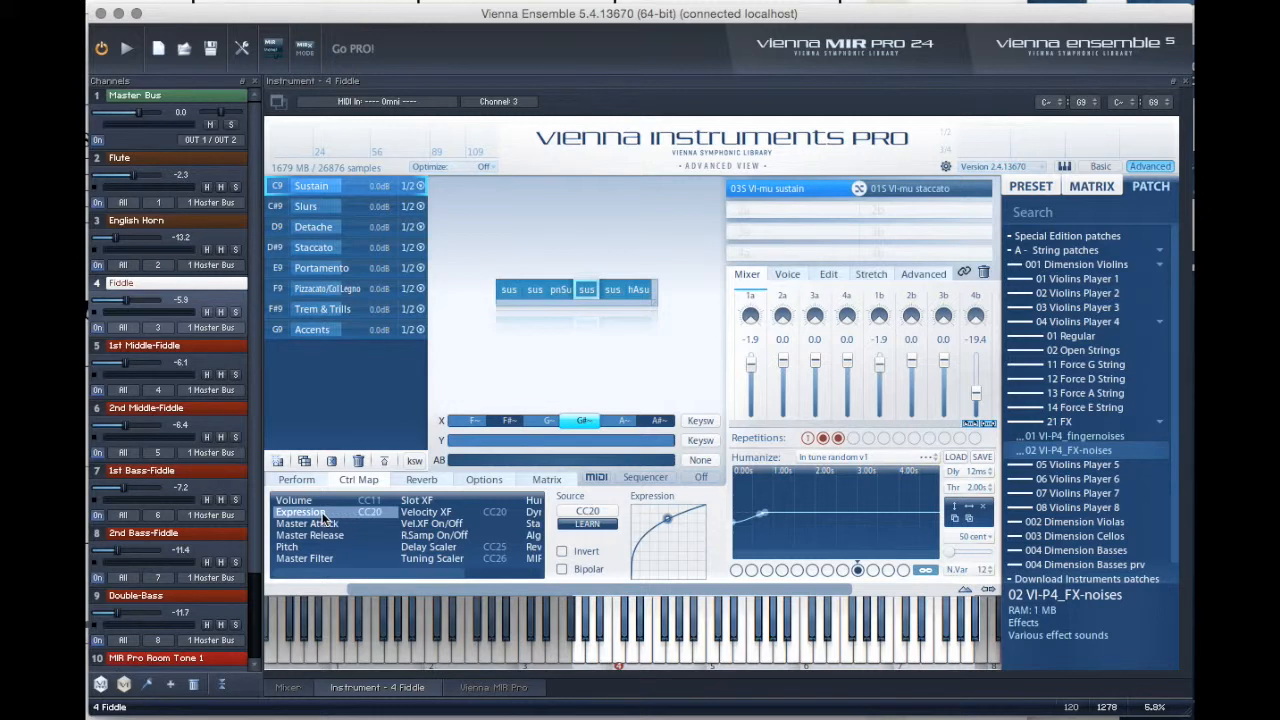
# - Map the Fiddle's Velocity XF control to CC21
pyautogui.click(468, 514)
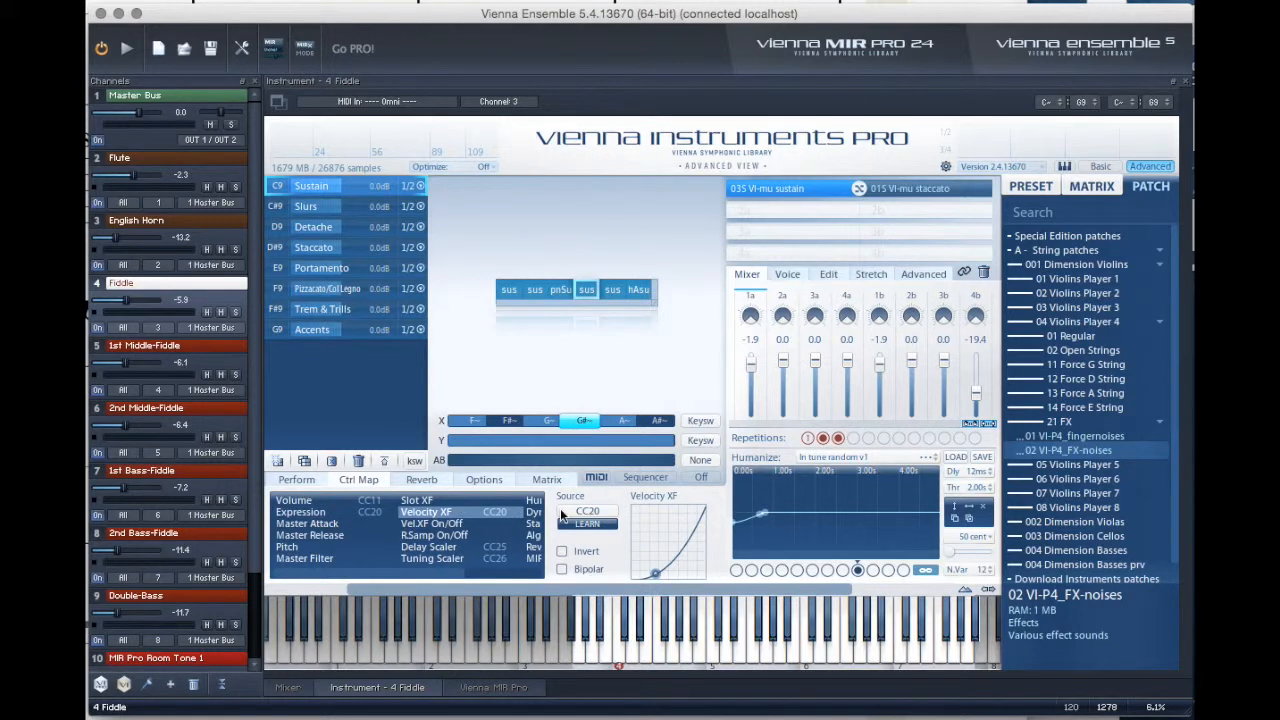
pyautogui.click(600, 511)
pyautogui.moveTo(601, 526)
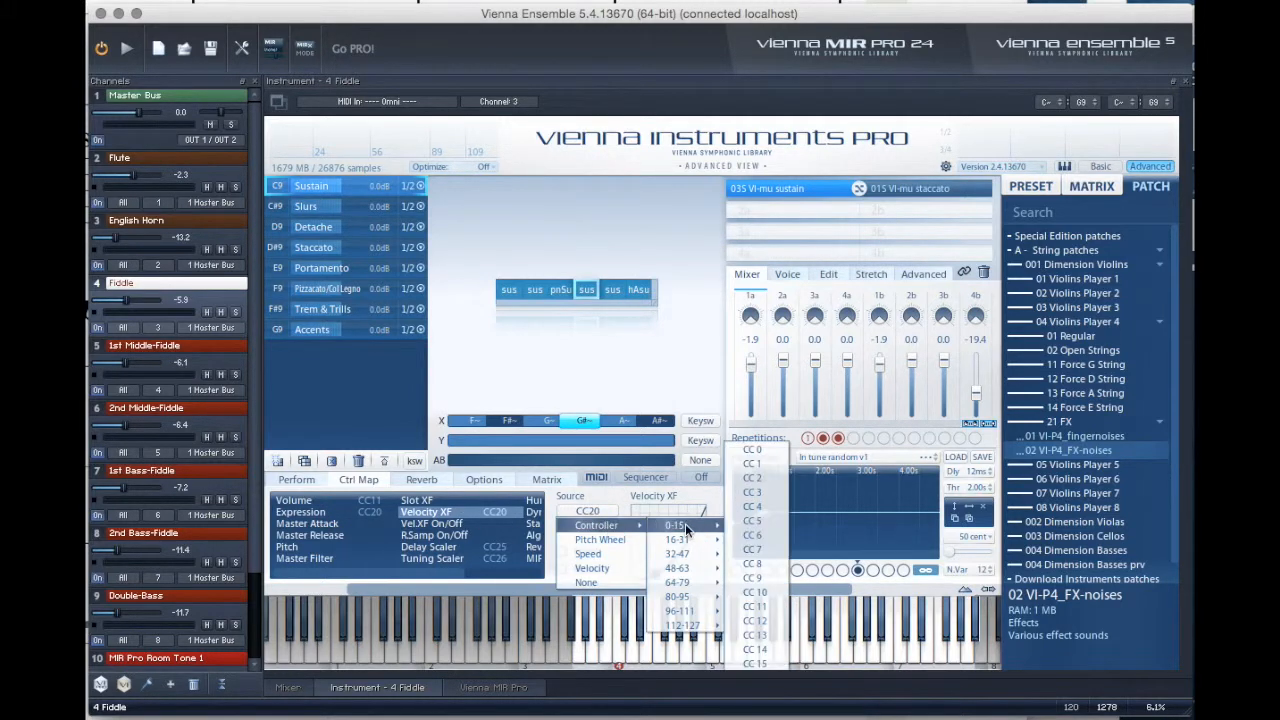
pyautogui.click(756, 521)
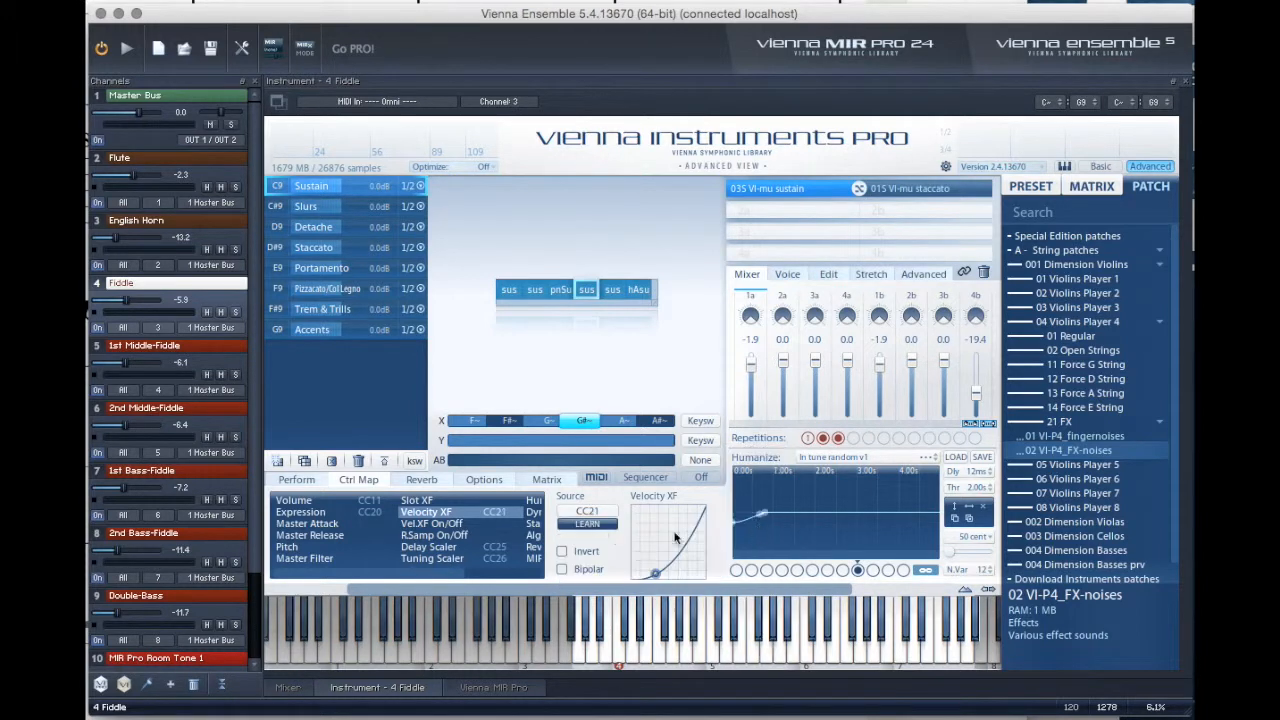
# - Map the Fiddle's Slot XF control to CC42
pyautogui.click(453, 498)
pyautogui.click(589, 513)
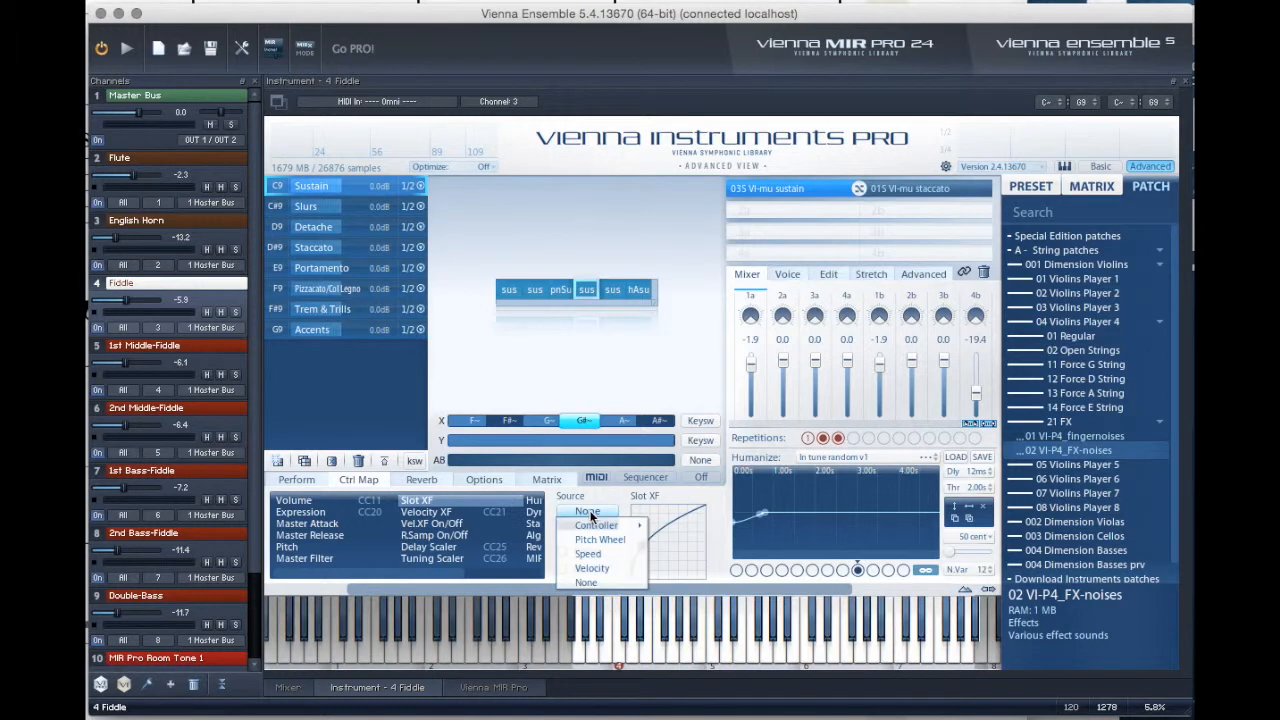
pyautogui.moveTo(593, 526)
pyautogui.moveTo(686, 526)
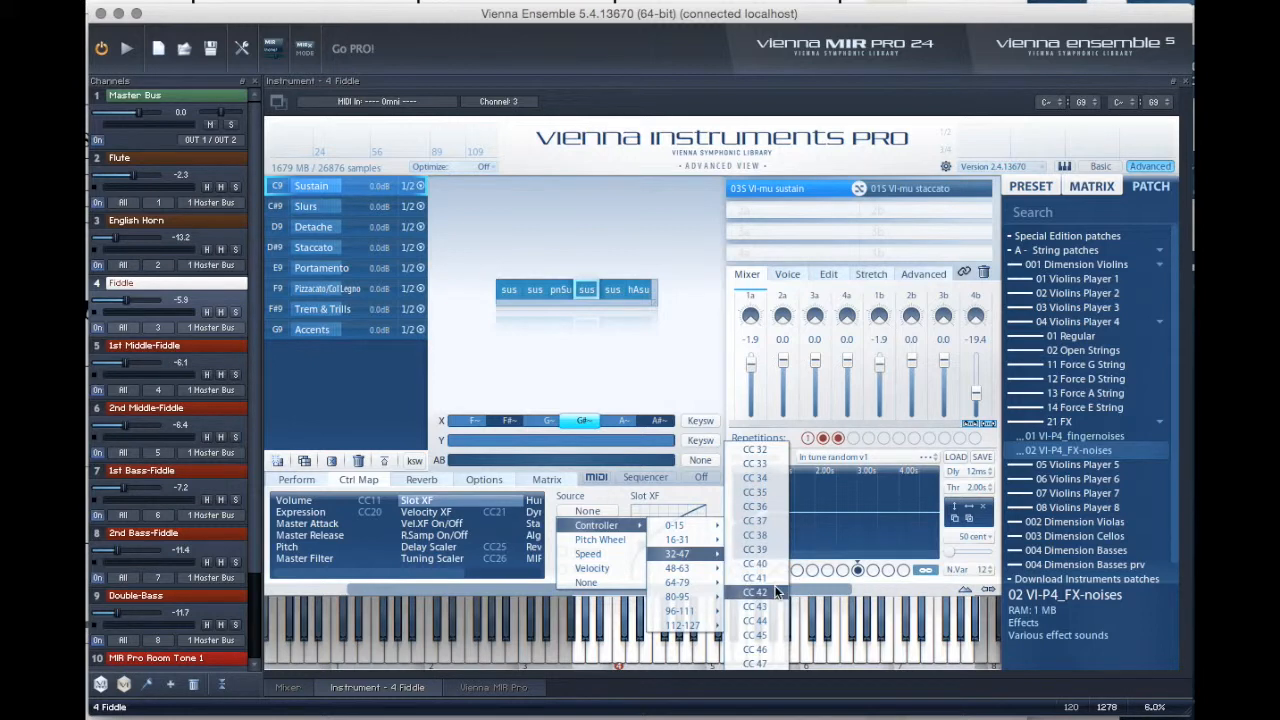
pyautogui.click(777, 592)
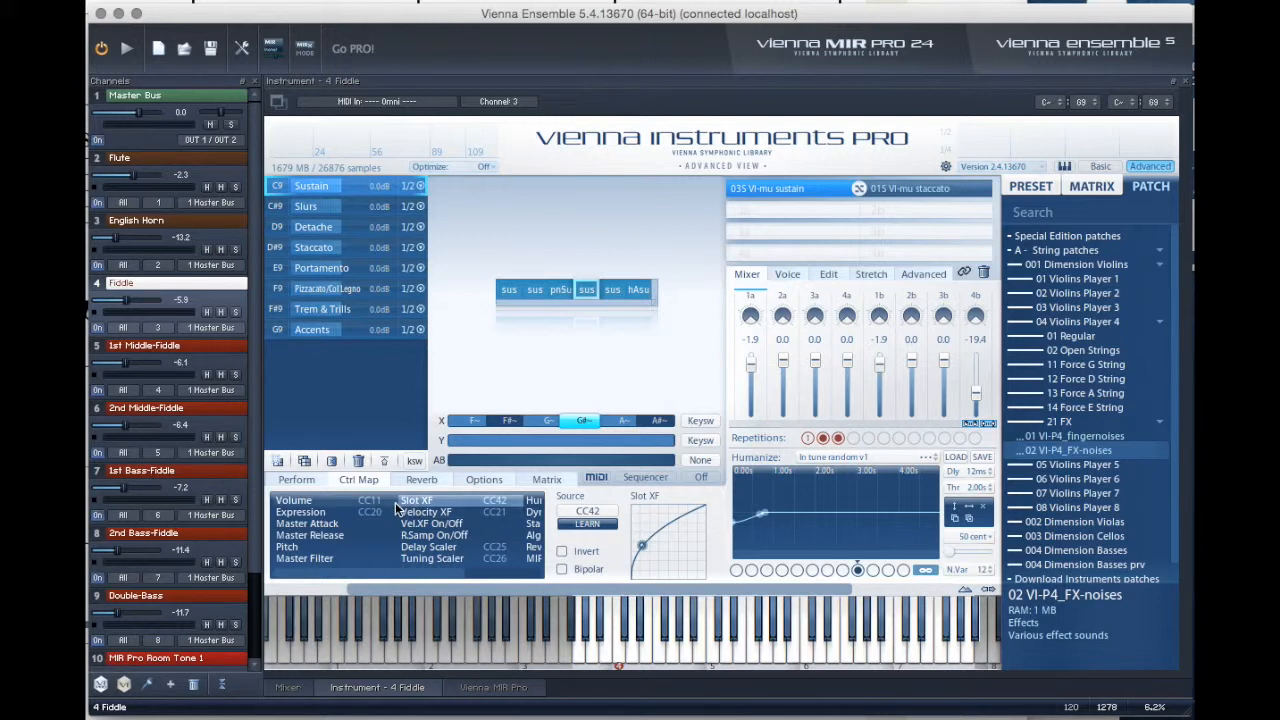
# - Copy the Fiddle's complete set of controller mappings
pyautogui.rightClick(348, 513)
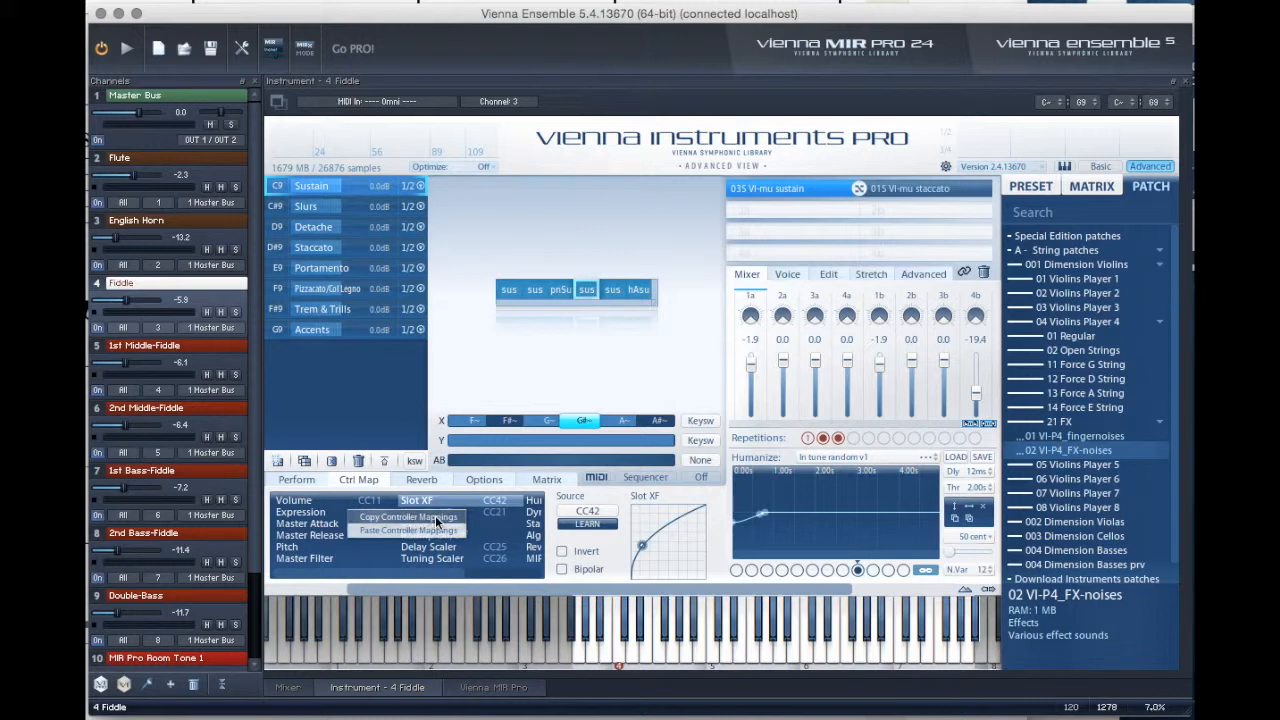
pyautogui.click(333, 505)
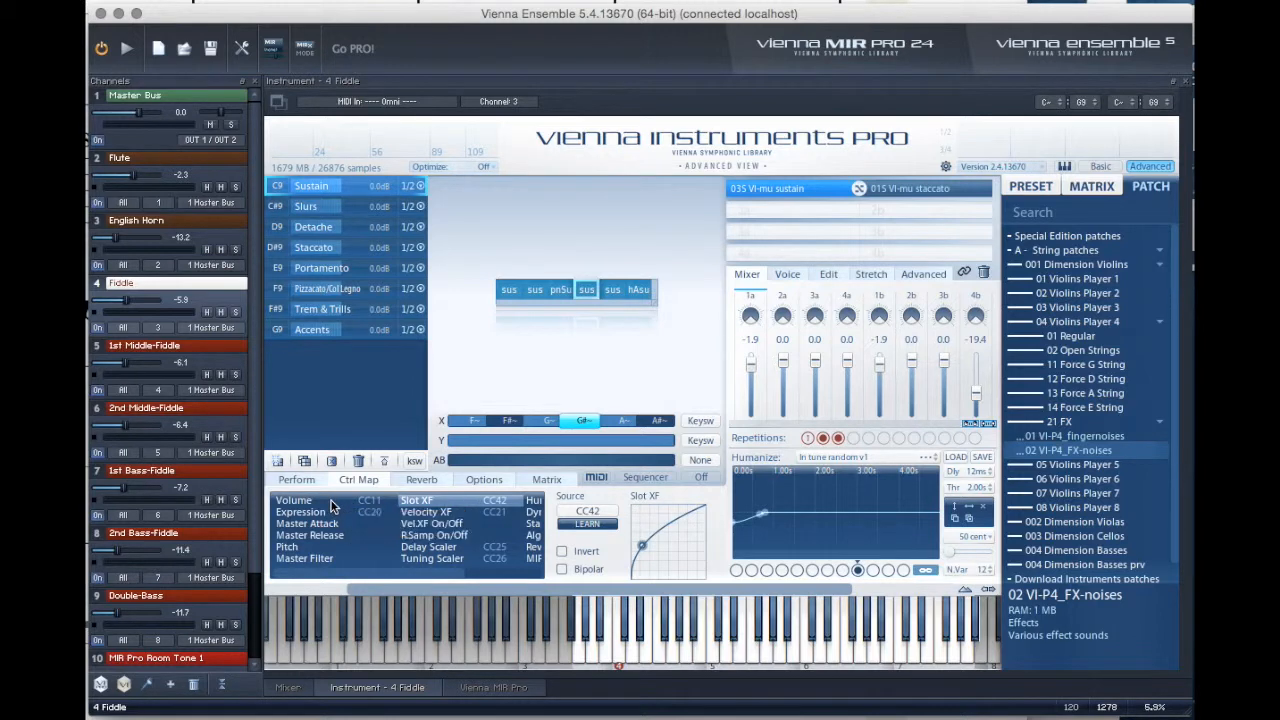
pyautogui.rightClick(333, 505)
pyautogui.click(419, 509)
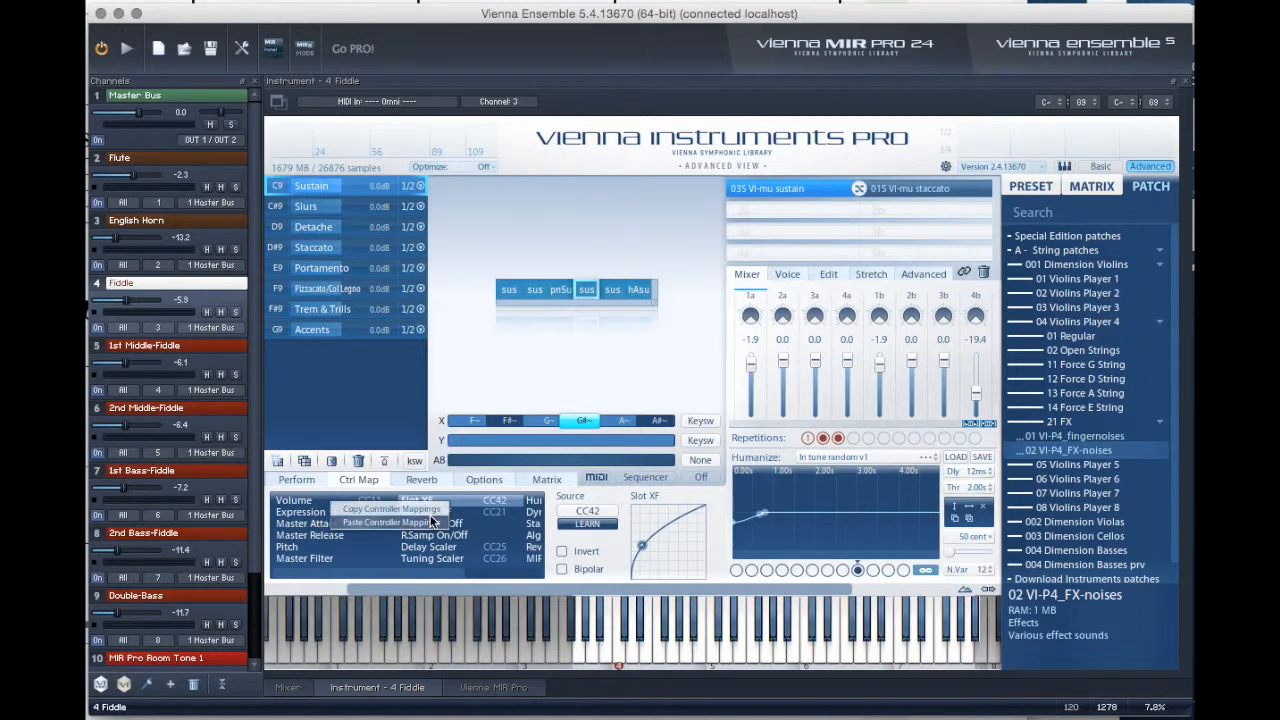
# - Paste the copied controller mappings into the 1st Middle-Fiddle and enable its Vel.XF option
pyautogui.click(215, 346)
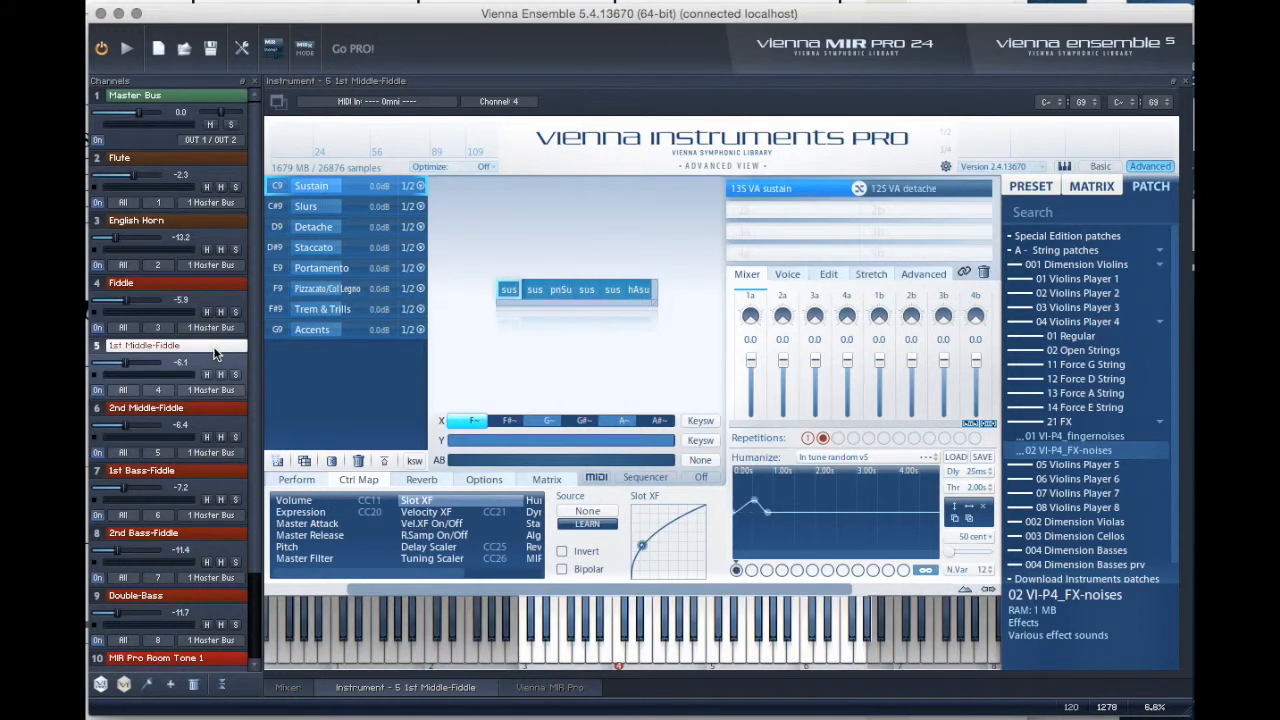
pyautogui.rightClick(345, 504)
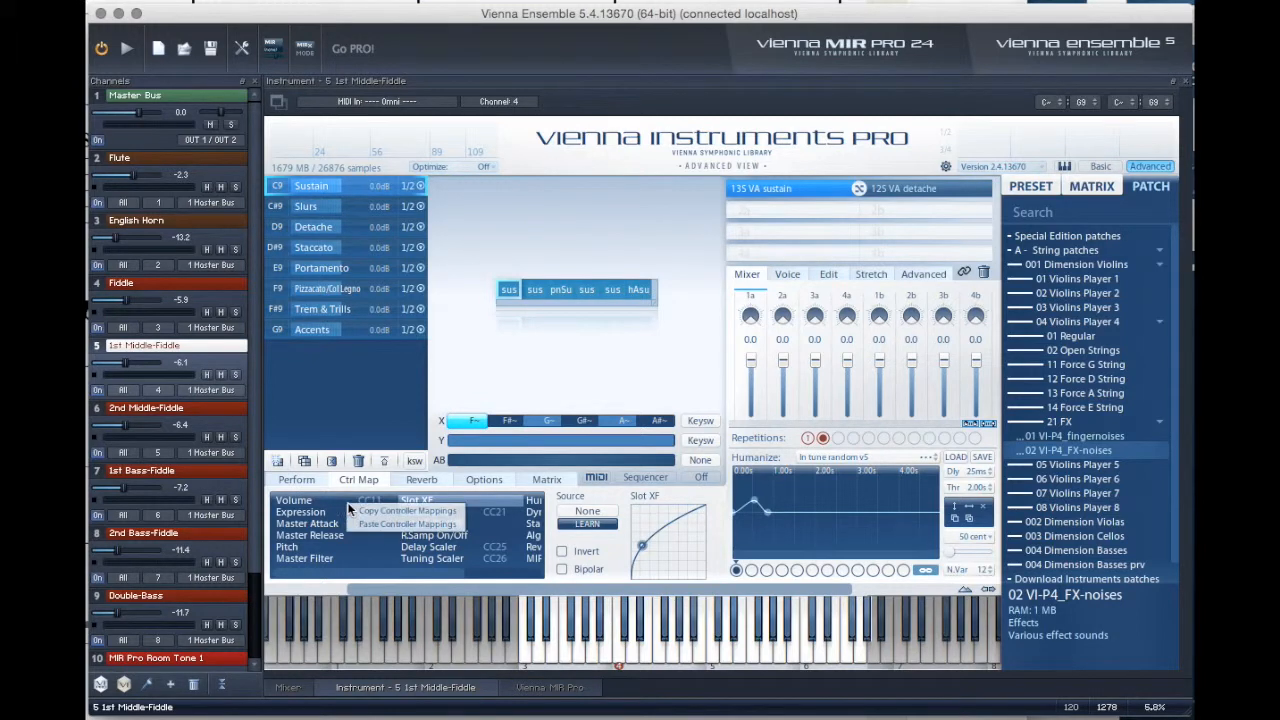
pyautogui.click(445, 528)
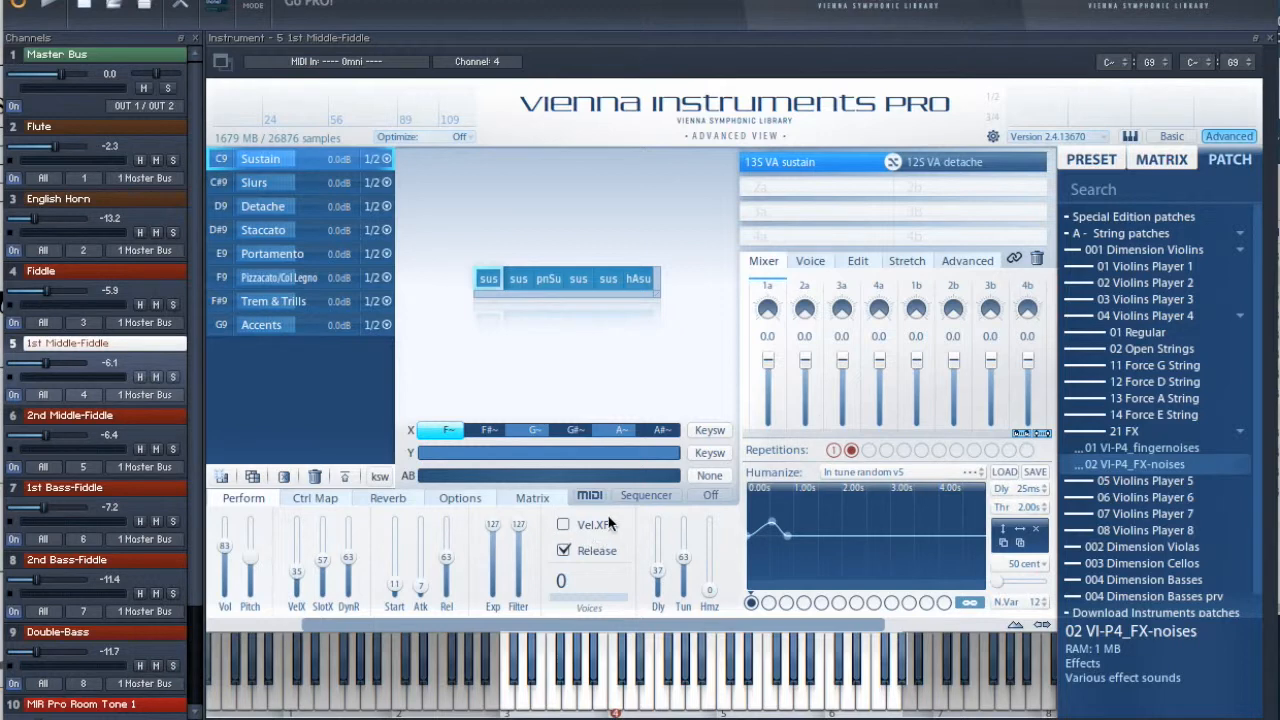
pyautogui.click(564, 523)
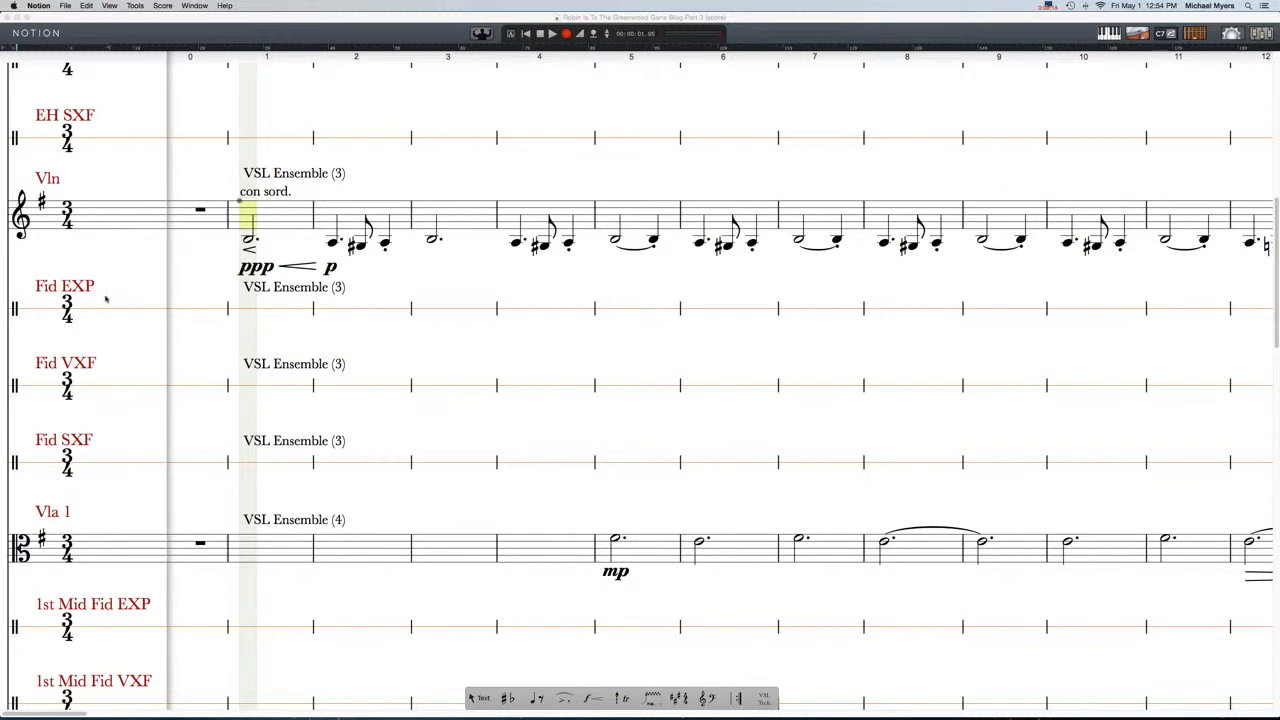
# - In the Notion score, record CC20 expression data on the Fid EXP staff from measure 1, and stop the recording
pyautogui.click(246, 310)
pyautogui.click(246, 310)
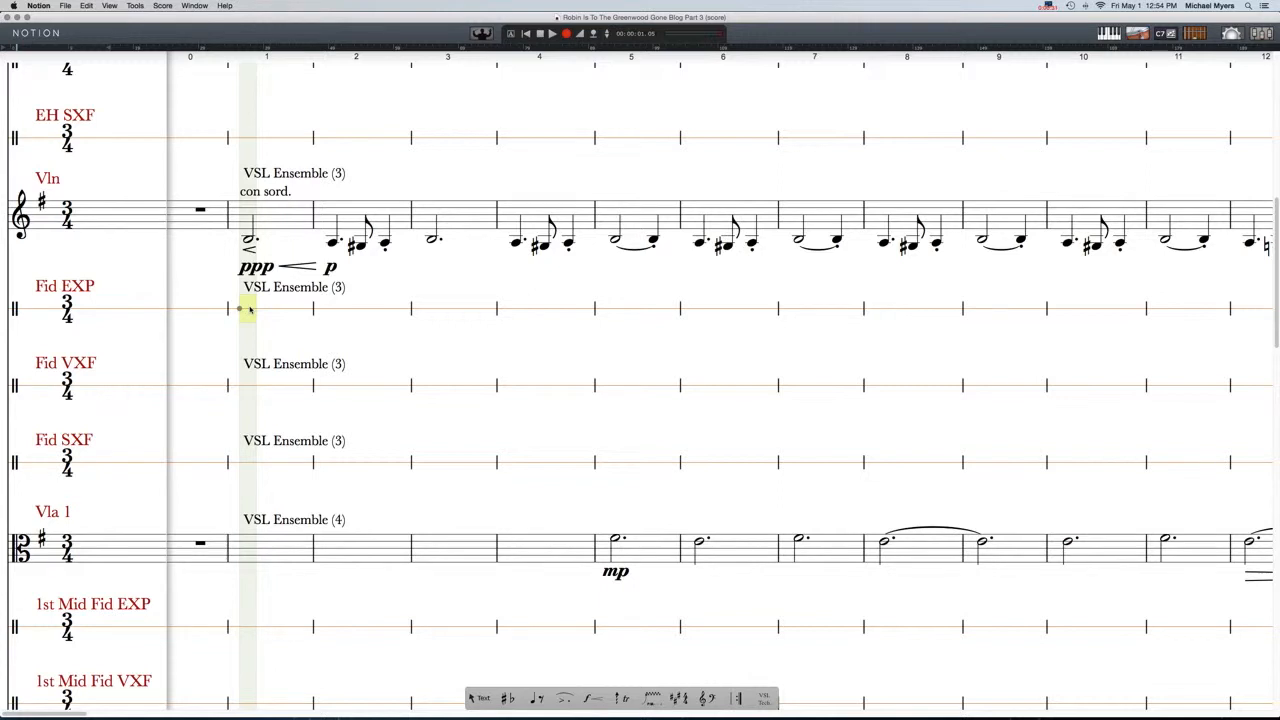
pyautogui.click(567, 34)
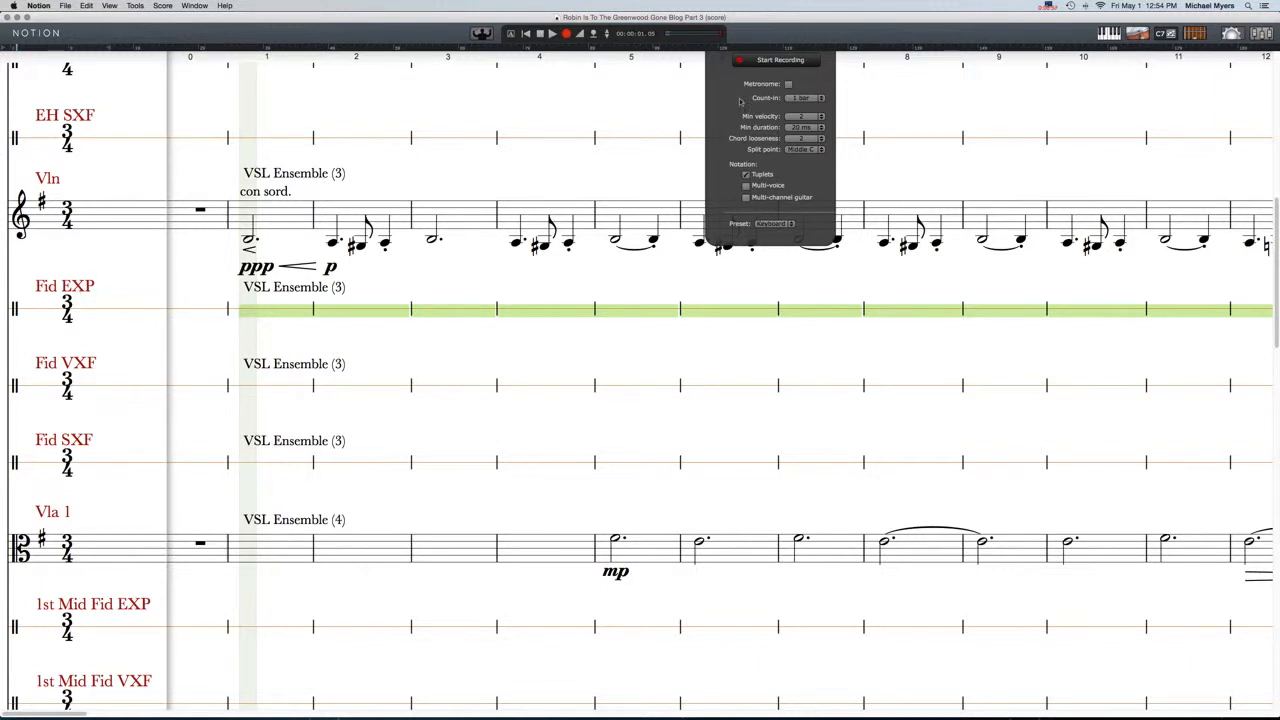
pyautogui.click(775, 62)
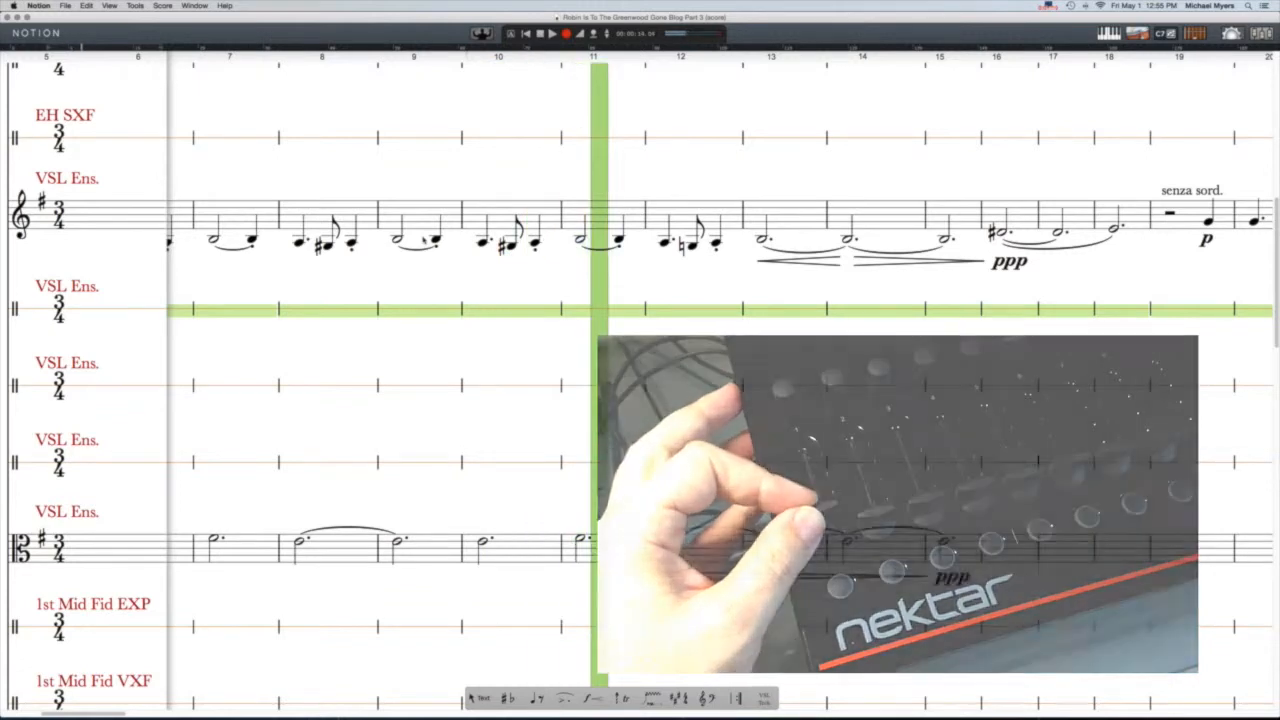
pyautogui.press('space')
pyautogui.press('space')
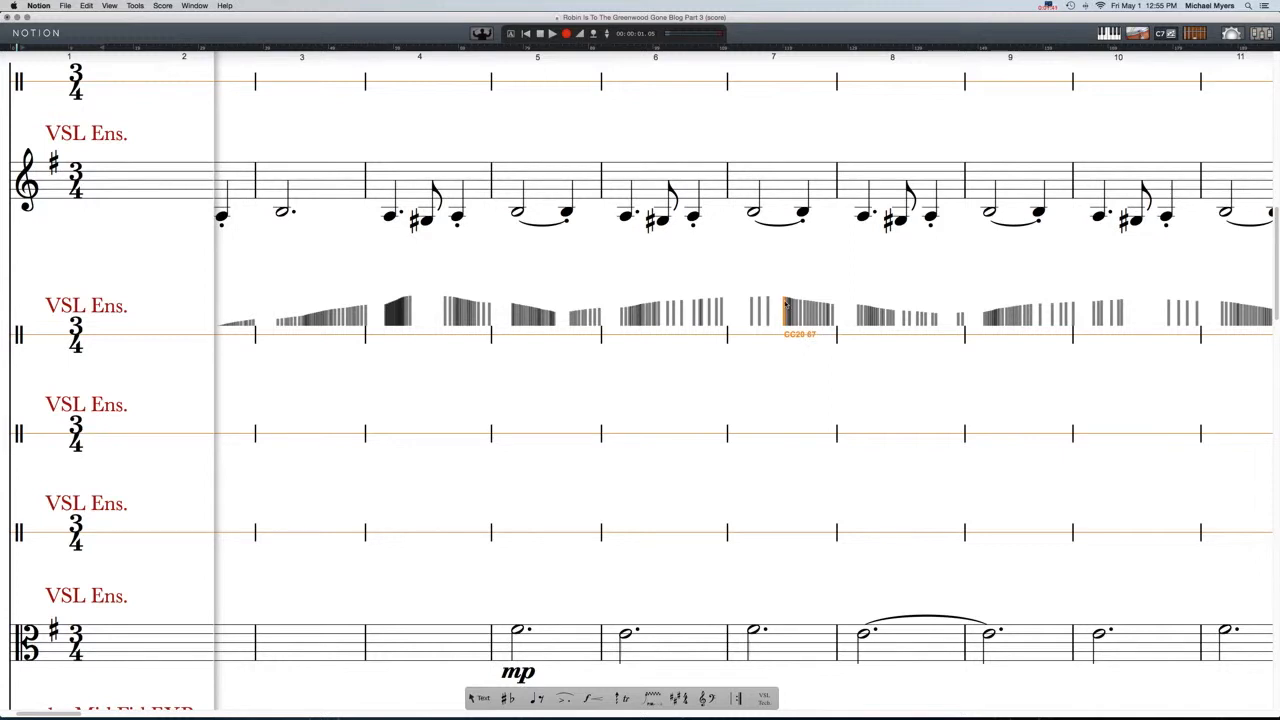
# - Record velocity crossfade controller data on the Fid VXF staff from measure 1, and stop the recording
pyautogui.hscroll(-5, 500, 380)
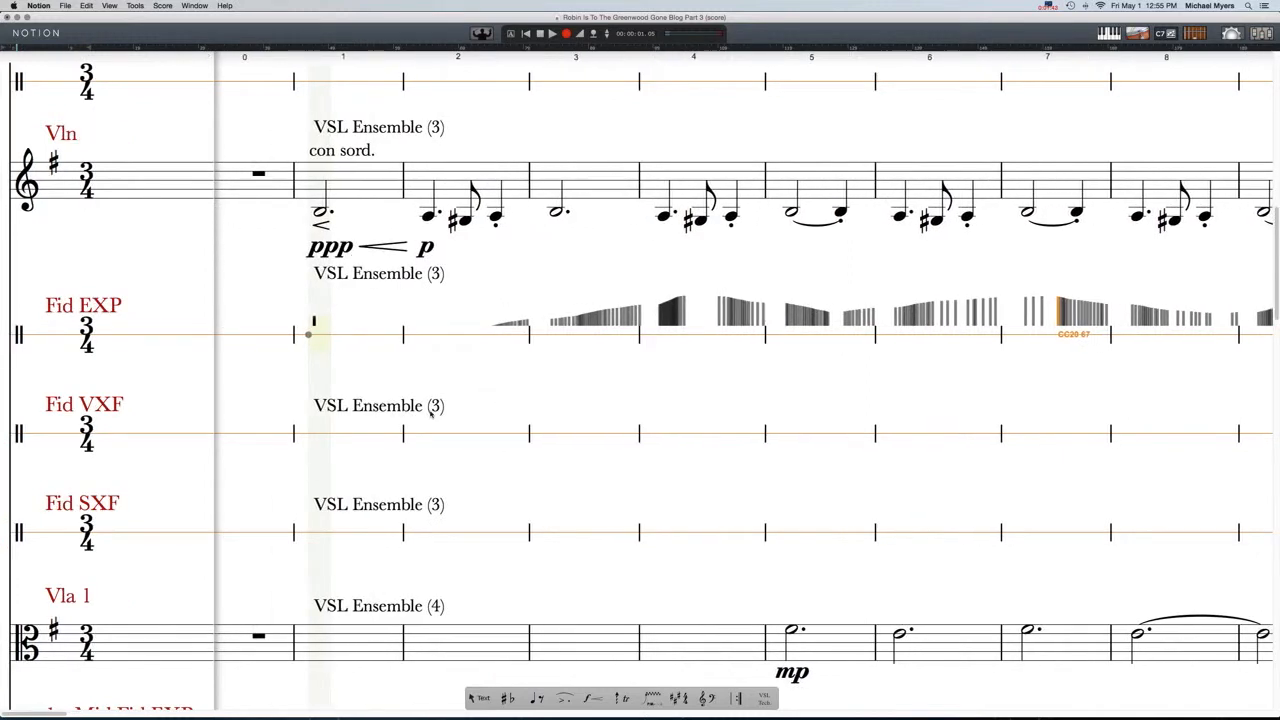
pyautogui.click(320, 432)
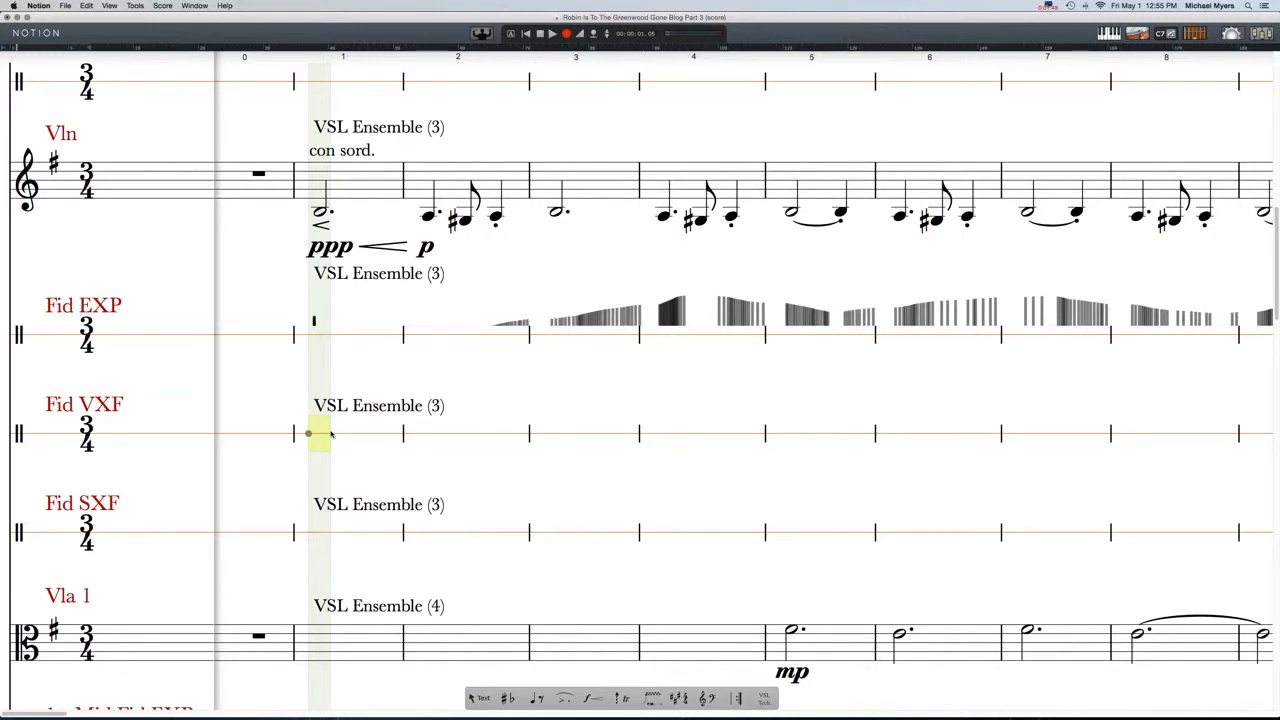
pyautogui.press('r')
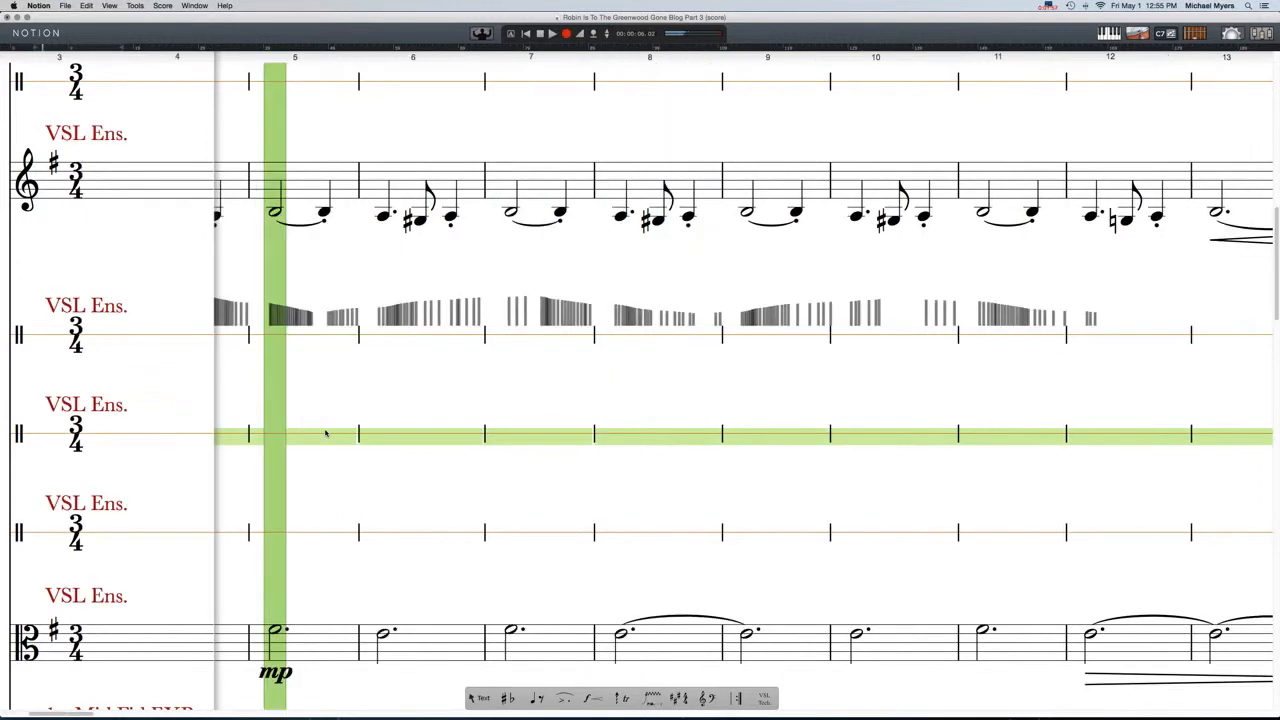
pyautogui.press('space')
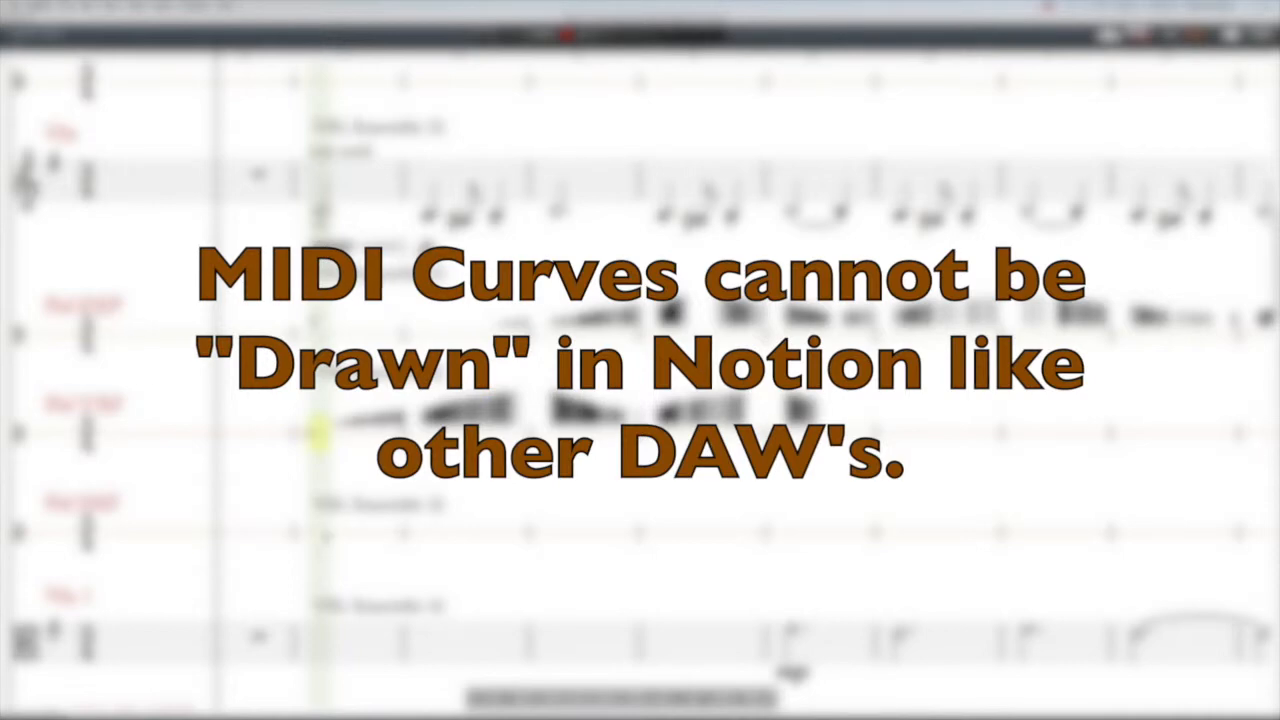
pyautogui.press('space')
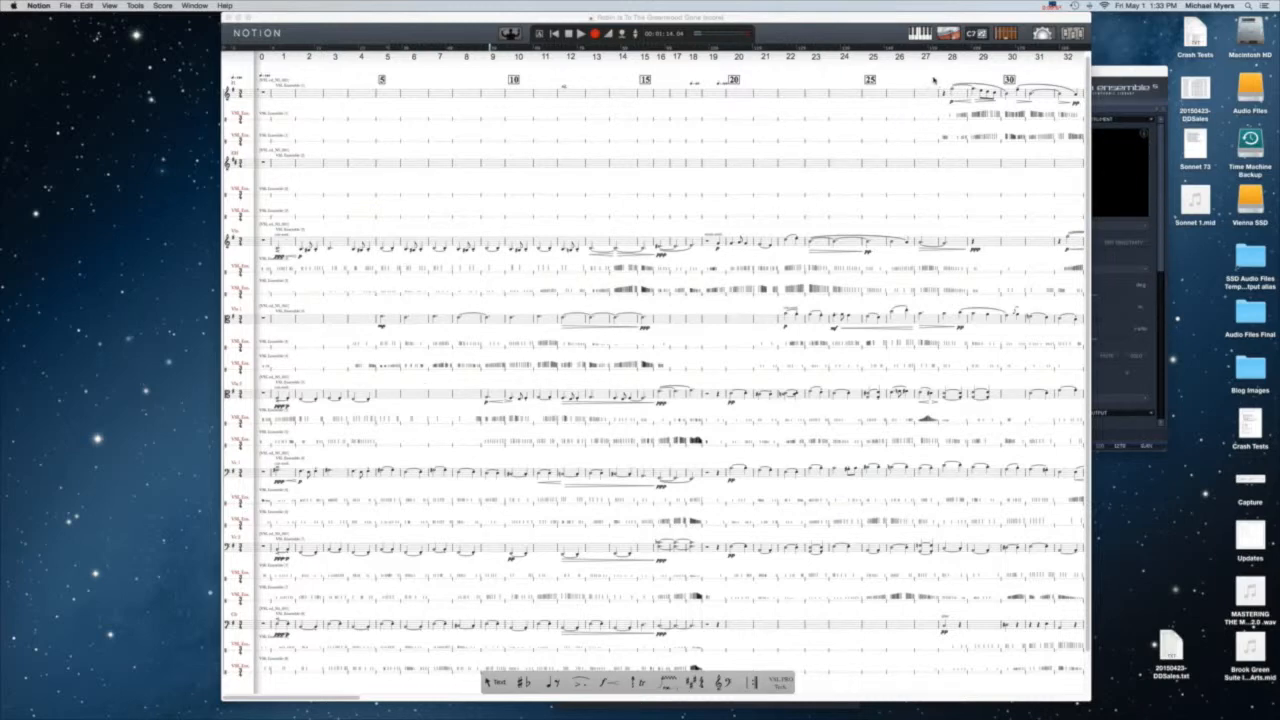
# - Play back the full score with its recorded controller data, and stop the playback around measure 58
pyautogui.click(579, 34)
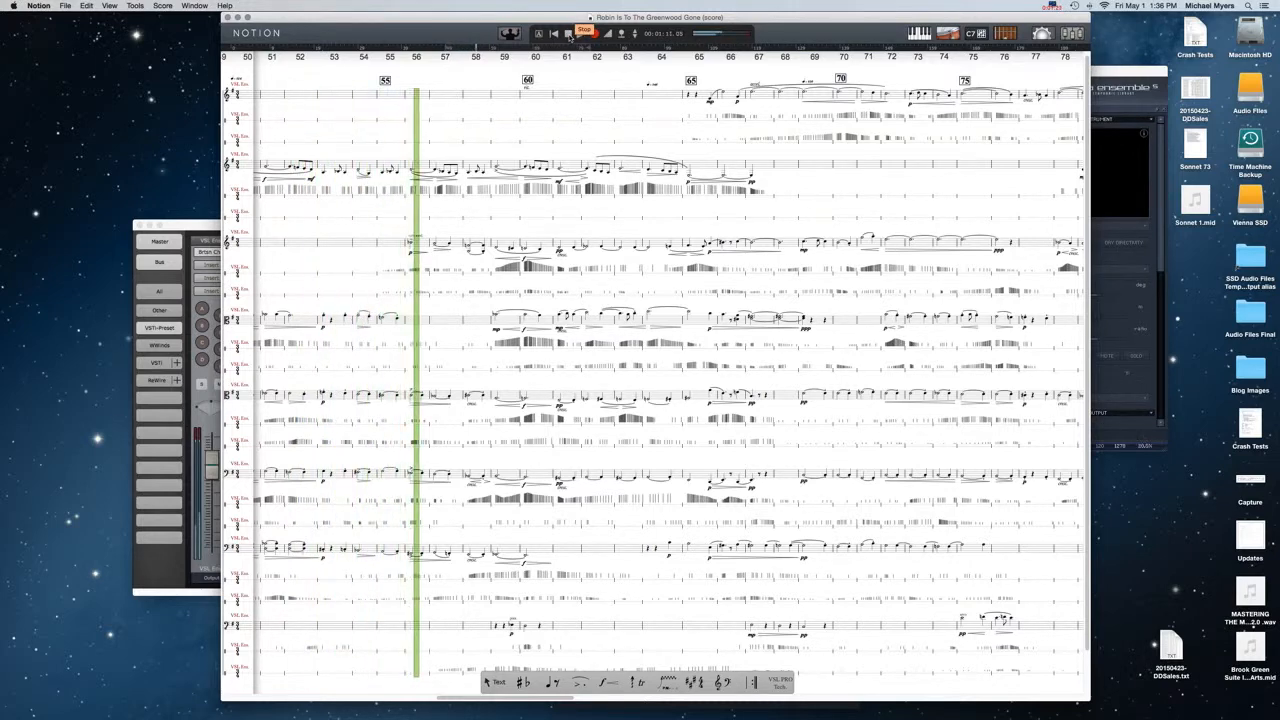
pyautogui.click(570, 36)
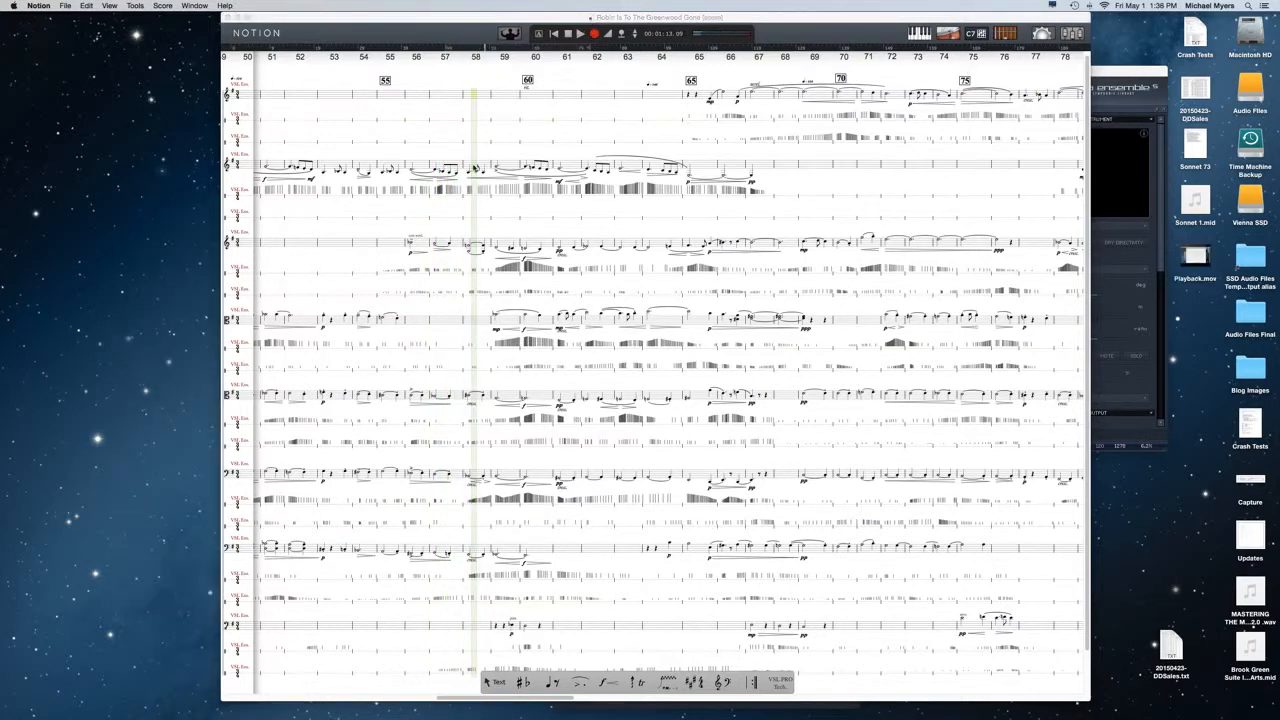